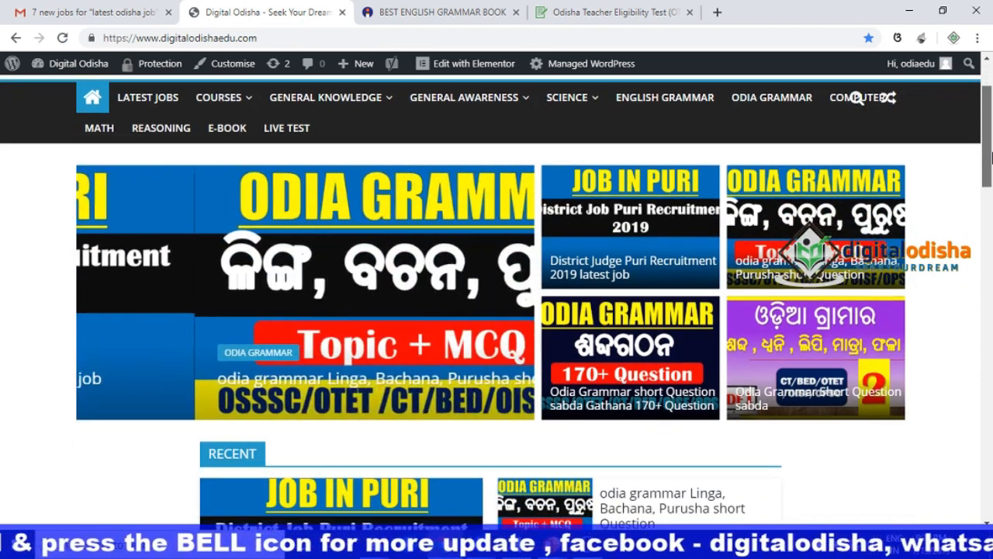
pyautogui.scroll(2, 987, 158)
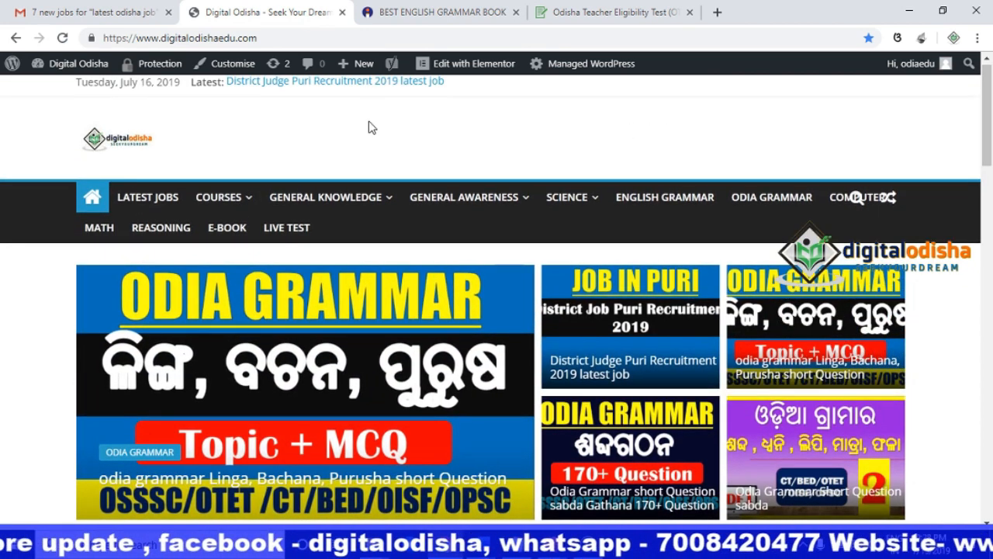
pyautogui.moveTo(991, 134)
pyautogui.mouseDown()
pyautogui.moveTo(991, 147)
pyautogui.moveTo(990, 133)
pyautogui.mouseUp()
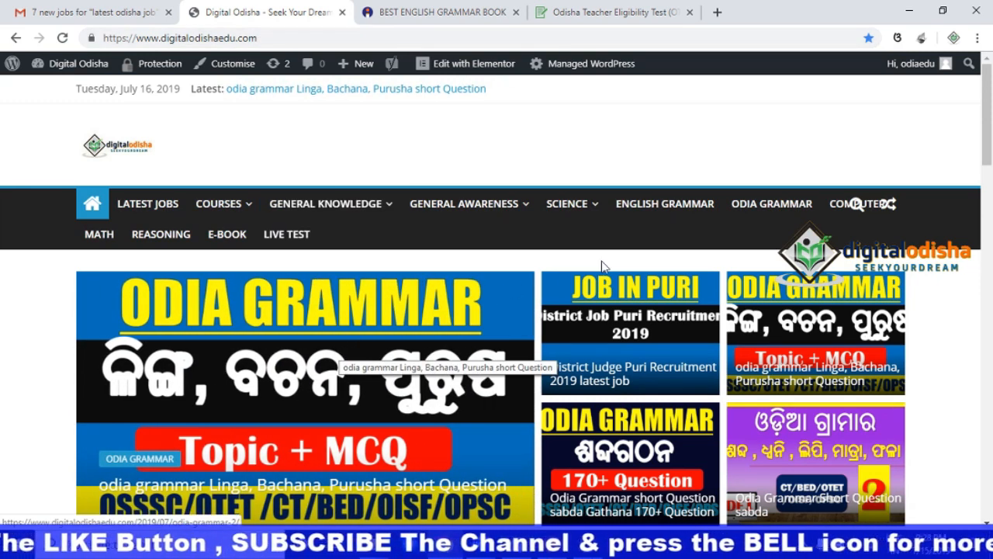
pyautogui.moveTo(985, 144)
pyautogui.mouseDown()
pyautogui.moveTo(977, 407)
pyautogui.moveTo(985, 130)
pyautogui.mouseUp()
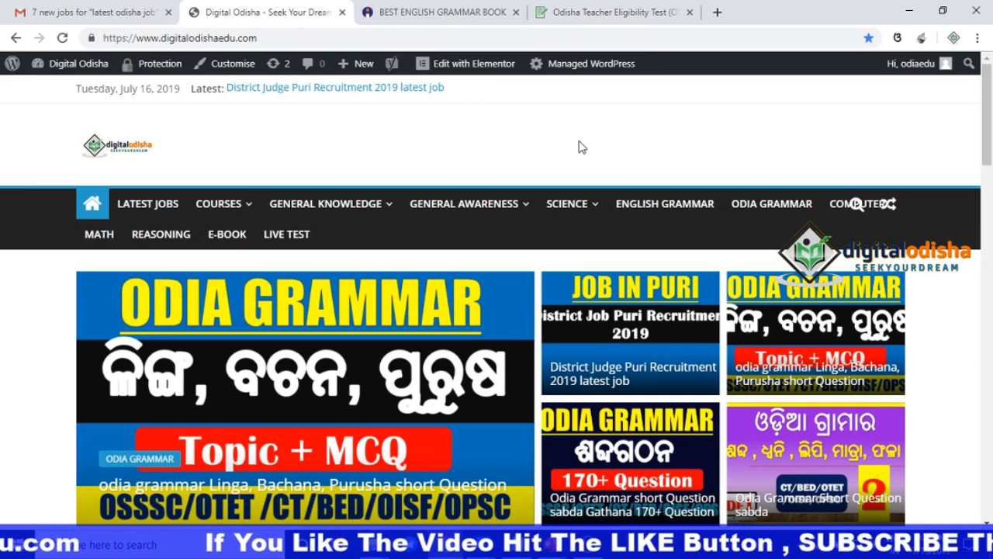
pyautogui.moveTo(991, 144)
pyautogui.mouseDown()
pyautogui.moveTo(992, 224)
pyautogui.moveTo(991, 147)
pyautogui.mouseUp()
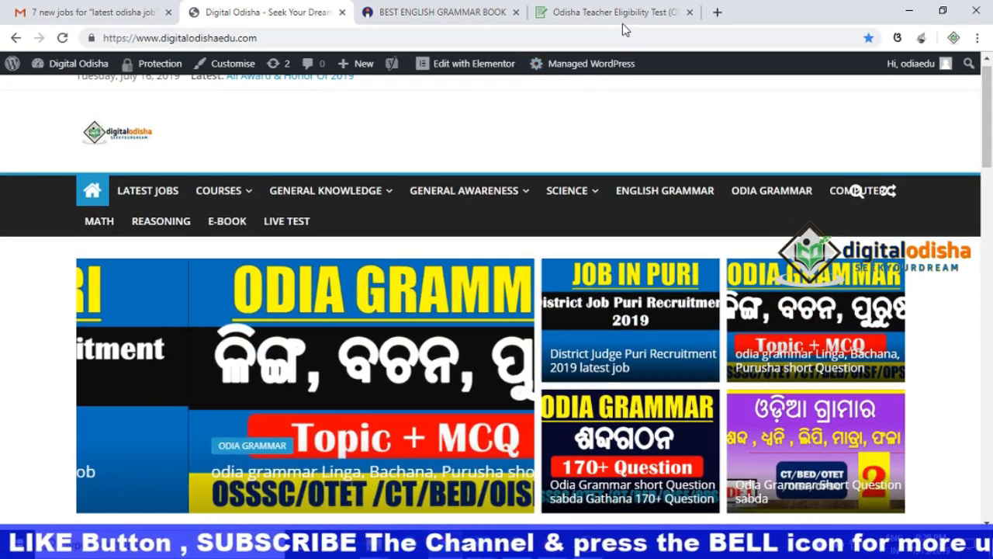
# - On the Odisha Teacher Eligibility Test form, set the paper applied for to PAPER-I and the language paper preference to Odia
pyautogui.click(621, 14)
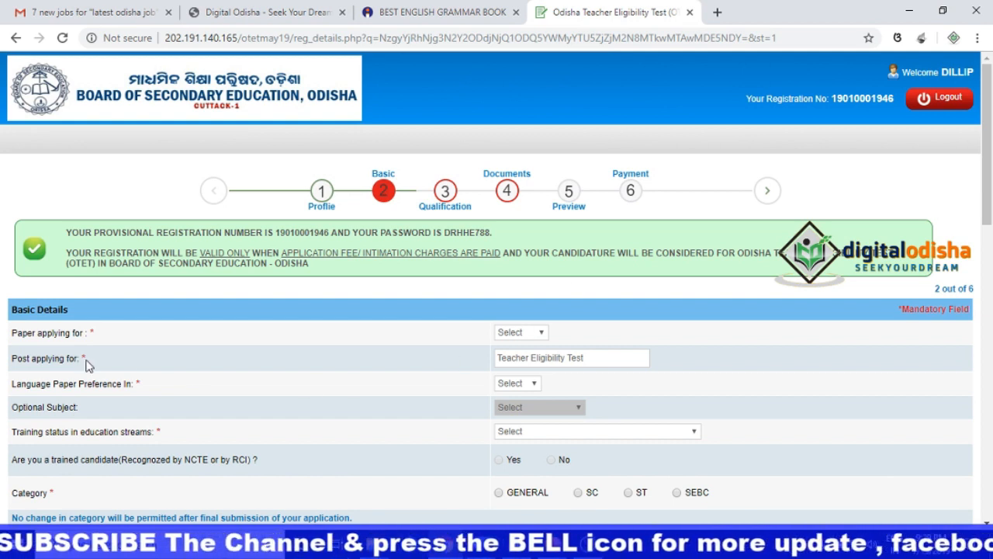
pyautogui.scroll(-1, 834, 375)
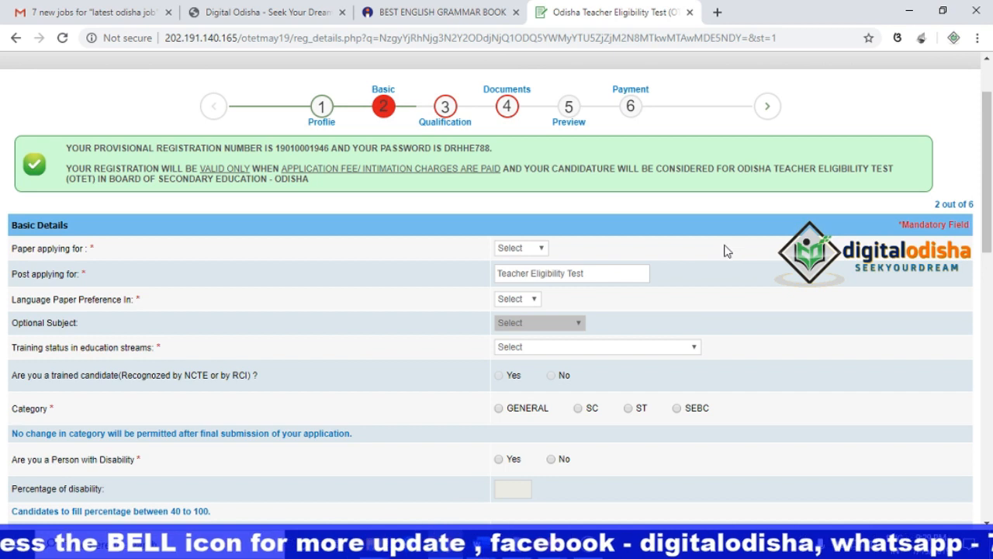
pyautogui.click(533, 247)
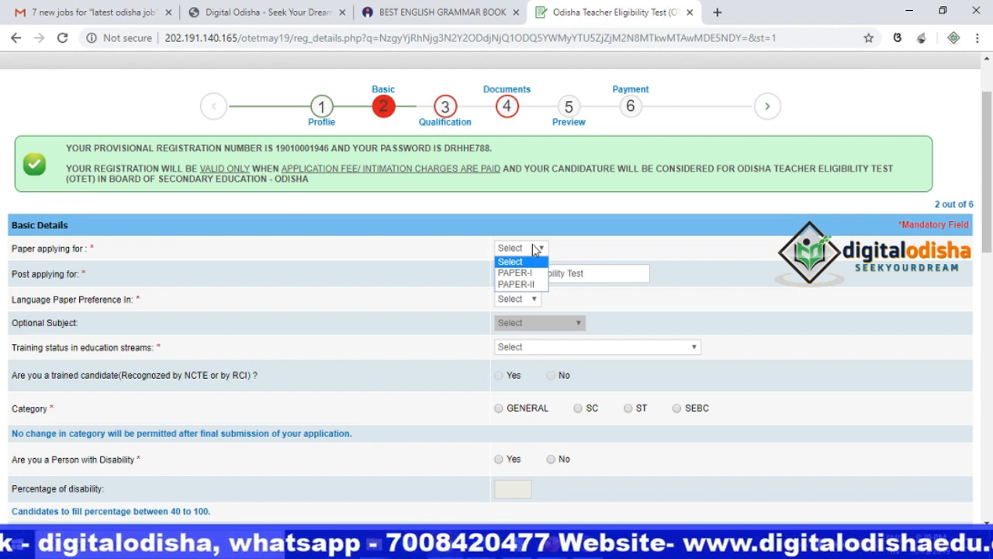
pyautogui.click(520, 272)
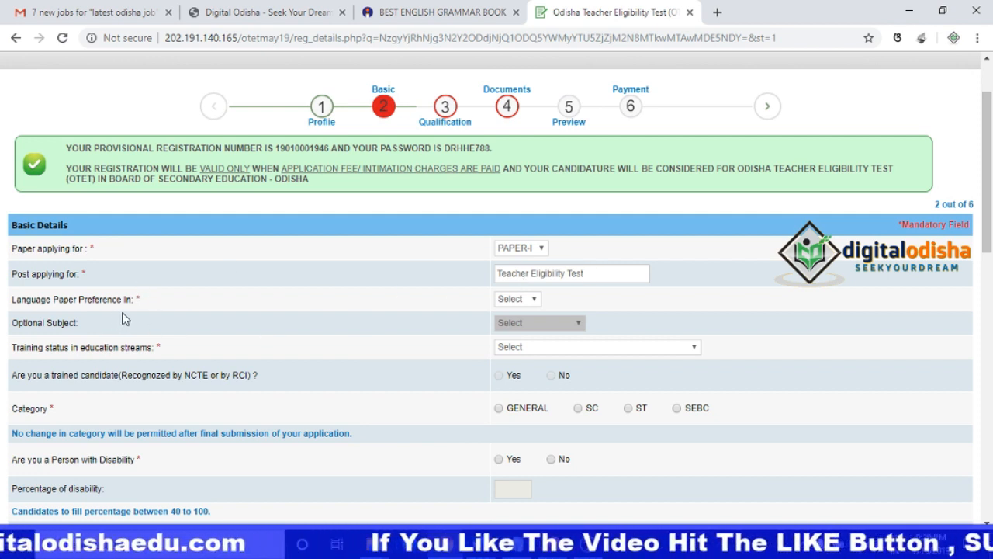
pyautogui.click(518, 299)
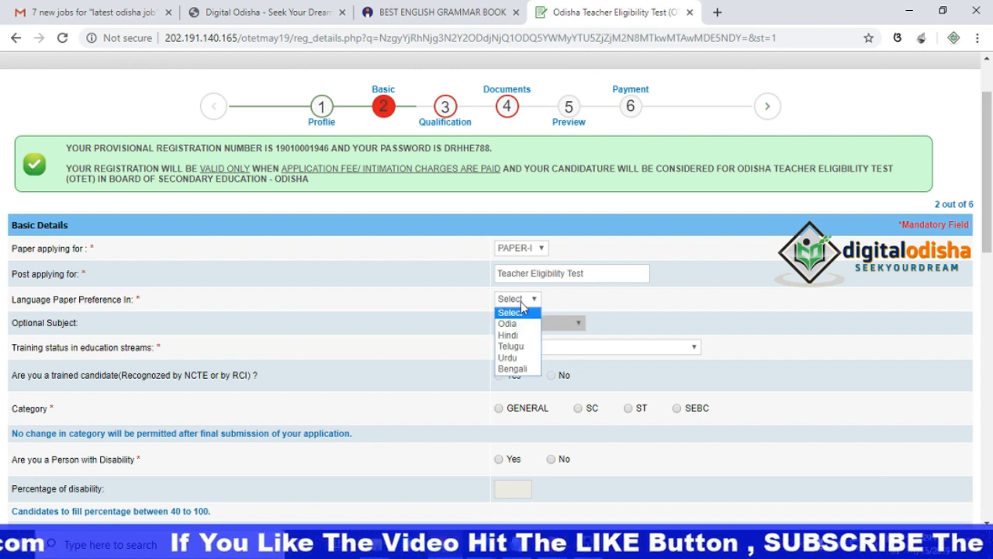
pyautogui.click(510, 324)
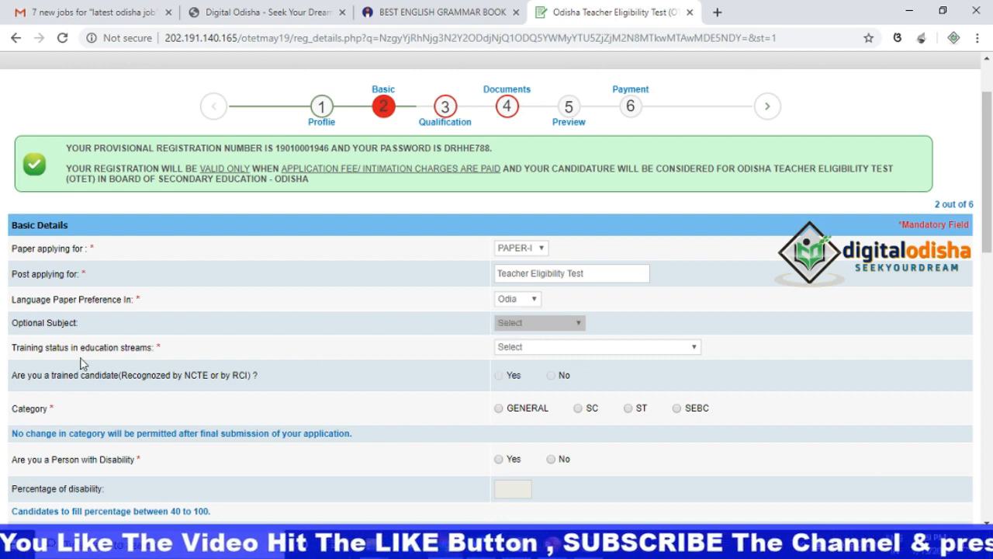
# - Set the training status in education streams to Trained and answer Yes to being a trained candidate
pyautogui.click(560, 349)
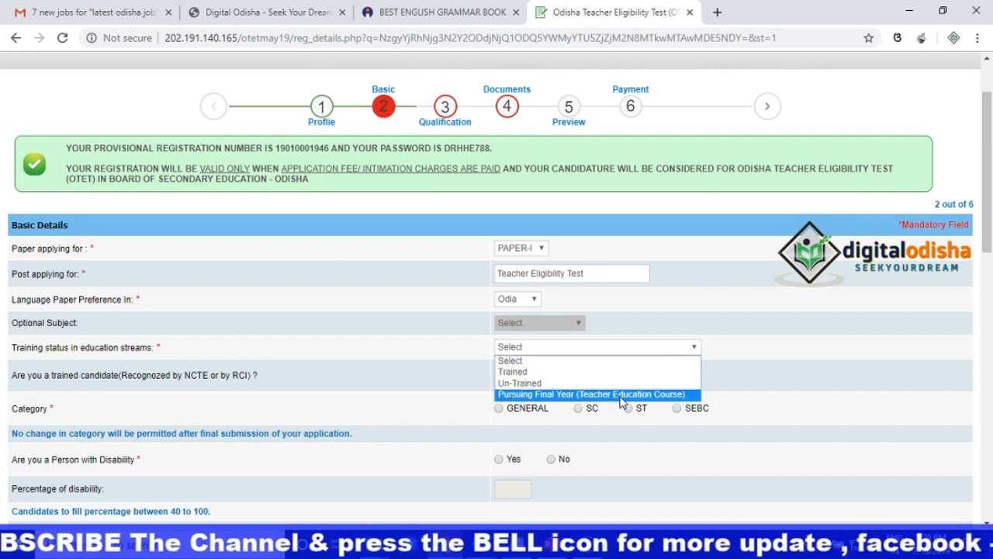
pyautogui.click(530, 372)
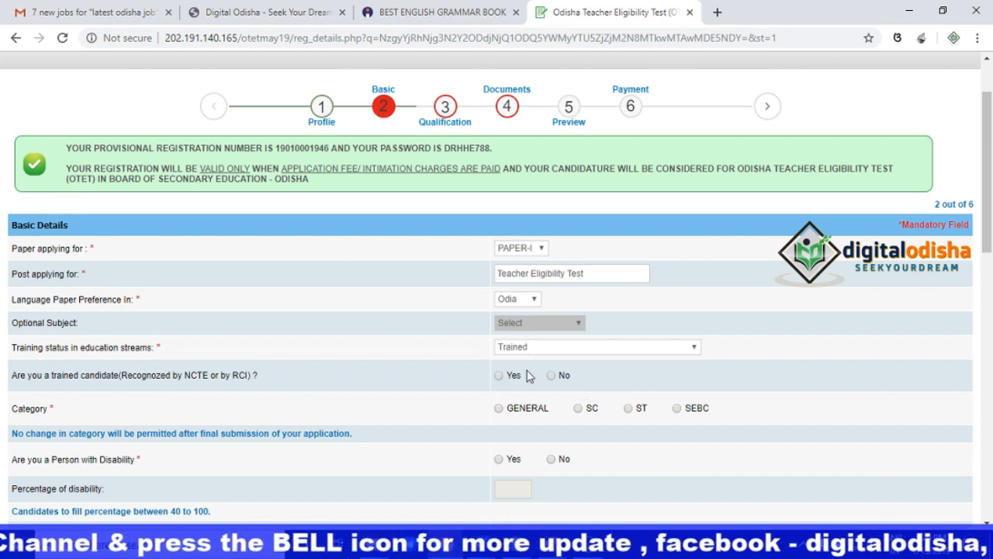
pyautogui.scroll(-1, 991, 183)
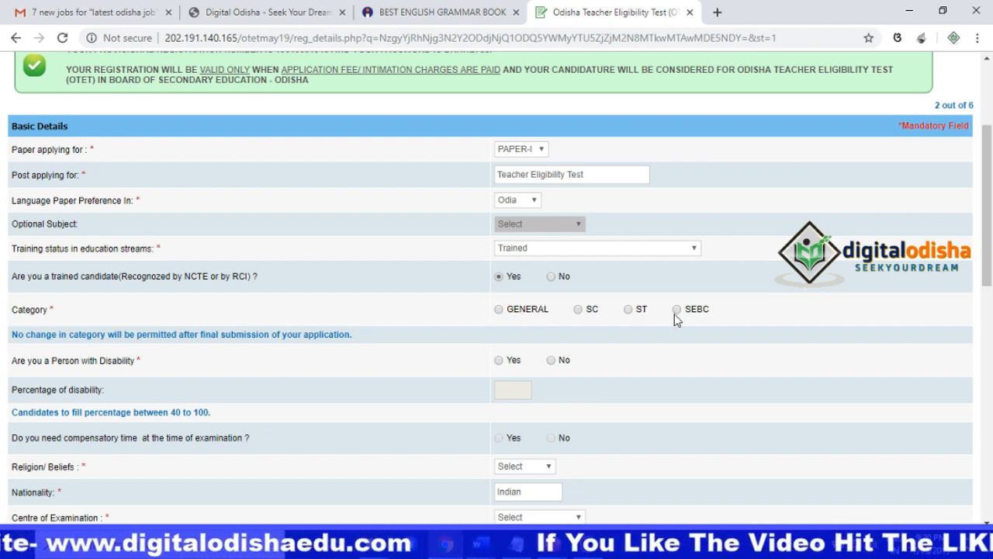
# - Choose the GENERAL category, accept its notice, and answer No to being a person with disability
pyautogui.click(499, 309)
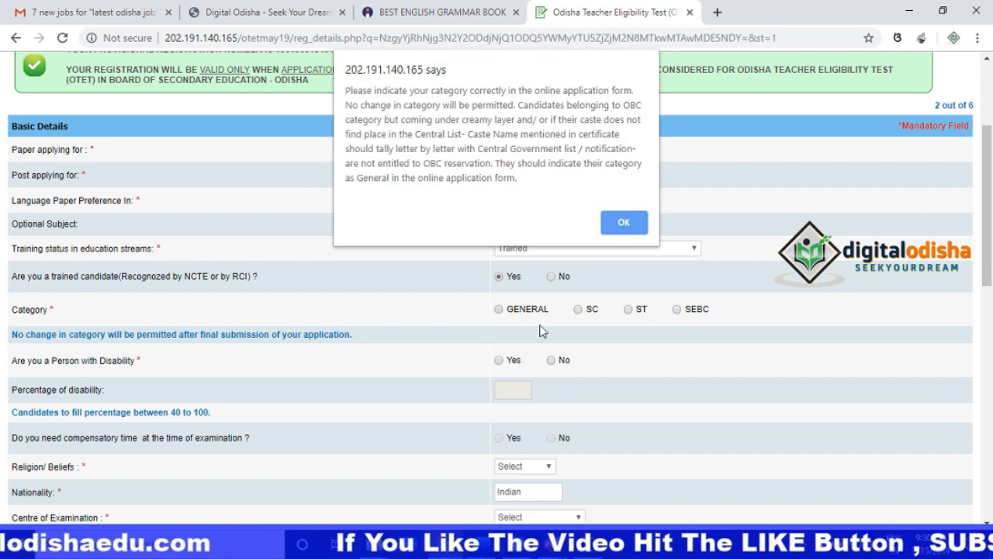
pyautogui.click(624, 223)
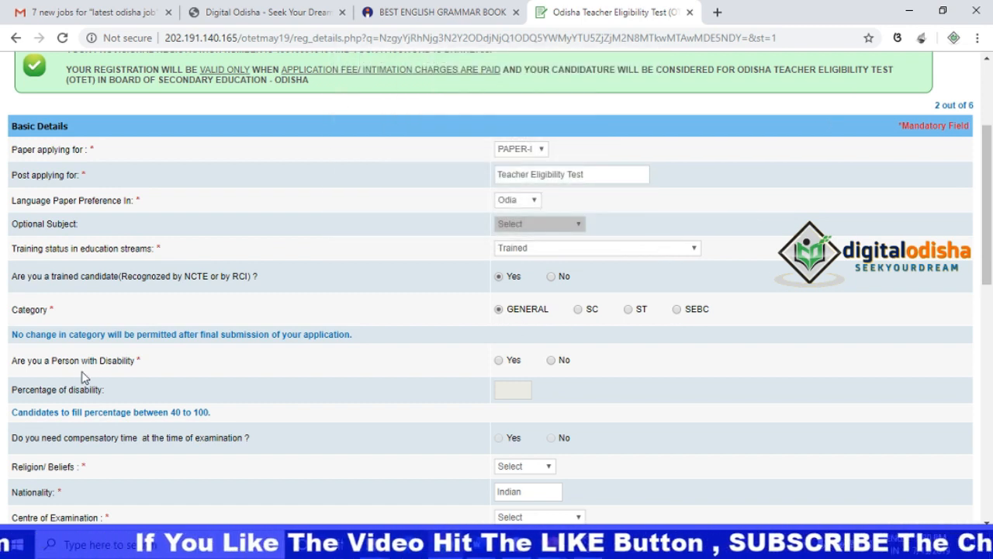
pyautogui.click(552, 361)
# - Set the religion to Hindu and the centre of examination to KHURDA
pyautogui.scroll(-3, 527, 326)
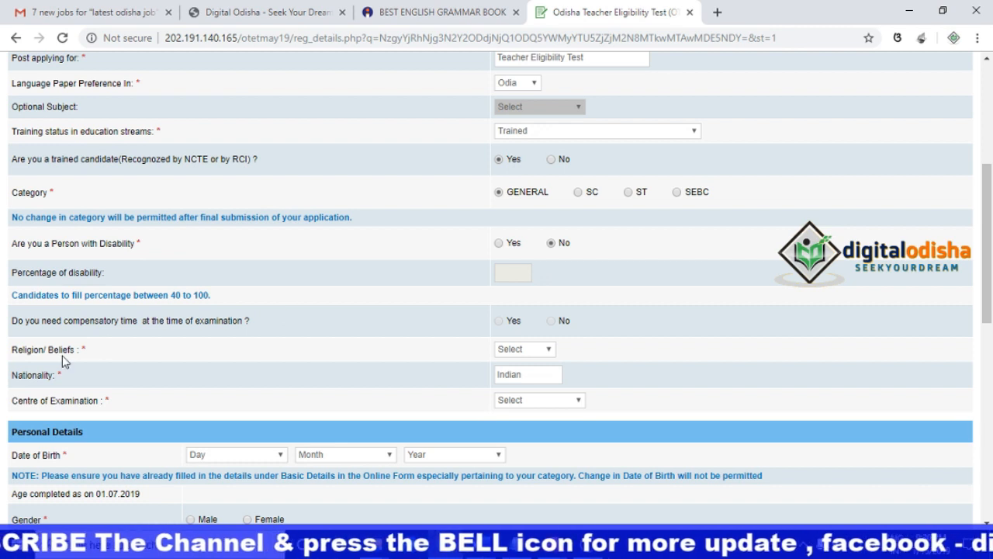
pyautogui.click(538, 350)
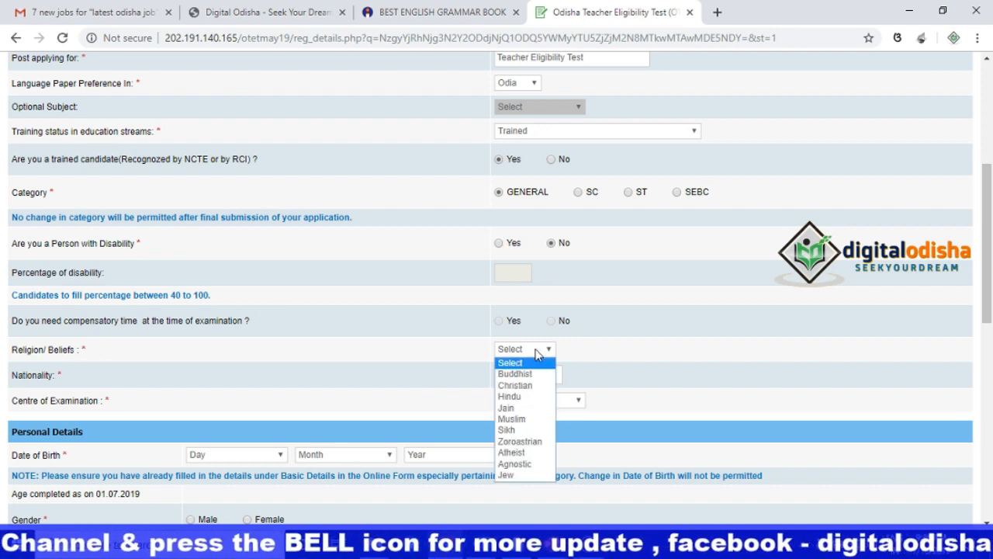
pyautogui.click(516, 386)
pyautogui.click(535, 353)
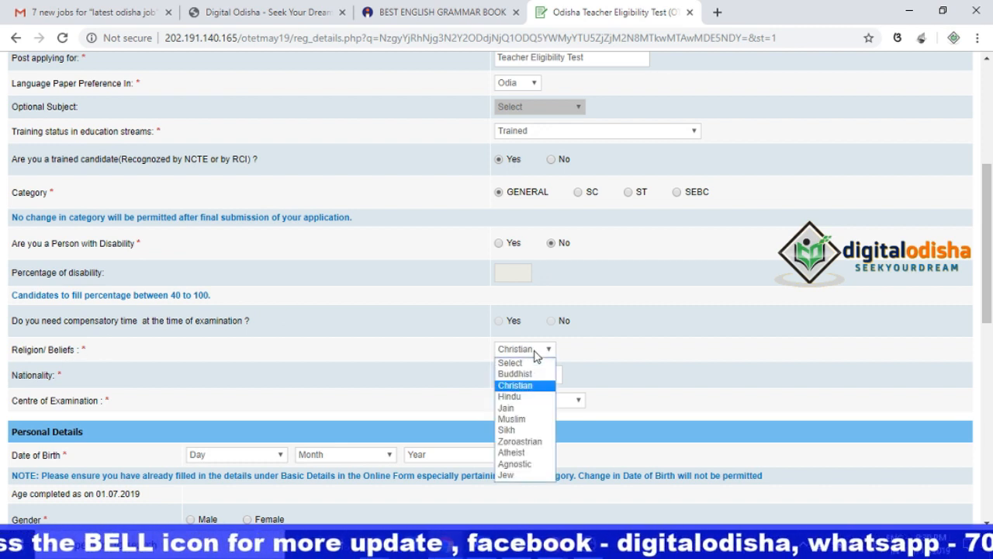
pyautogui.click(505, 395)
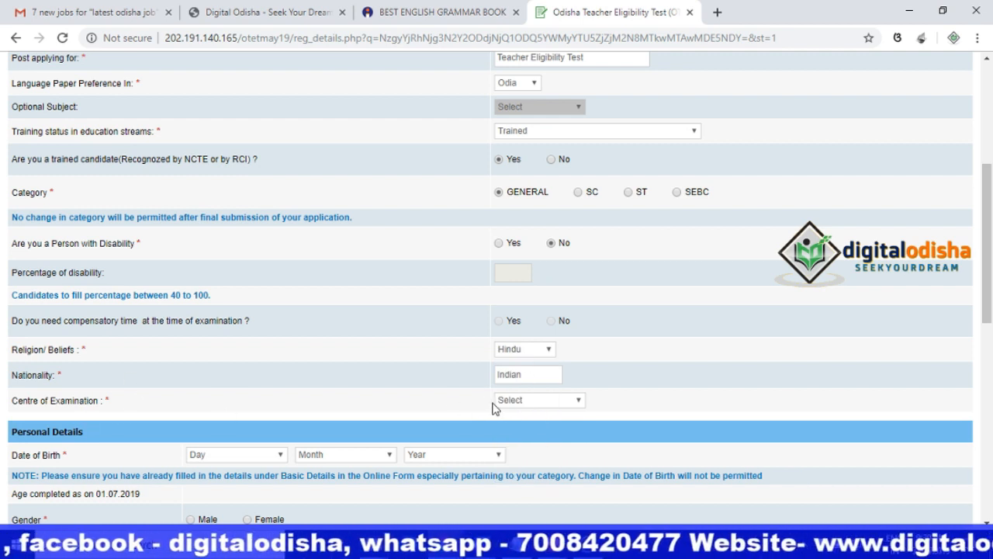
pyautogui.click(525, 404)
pyautogui.scroll(-1, 531, 380)
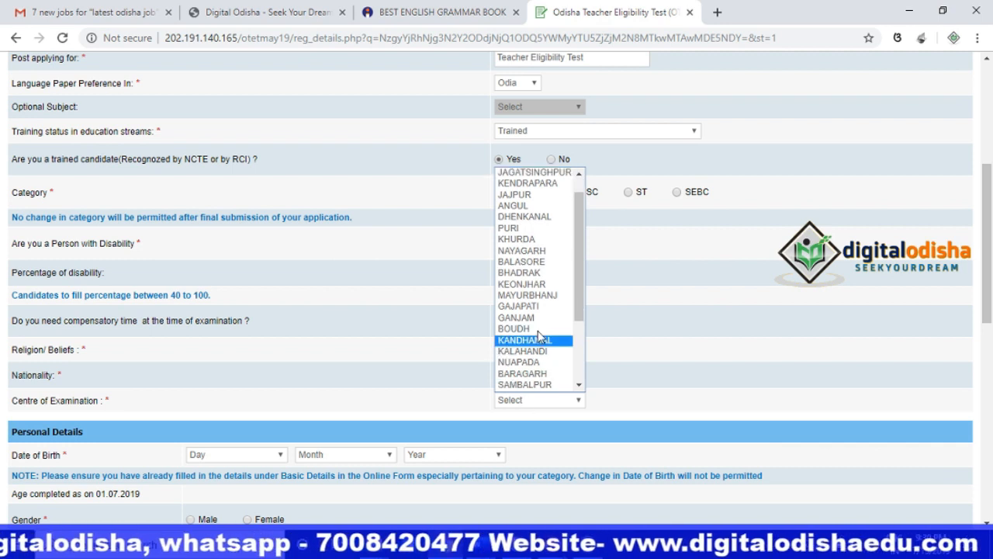
pyautogui.click(520, 240)
# - Fill in the candidate's date of birth in the Personal Details section by choosing the day, month and year
pyautogui.scroll(-3, 907, 263)
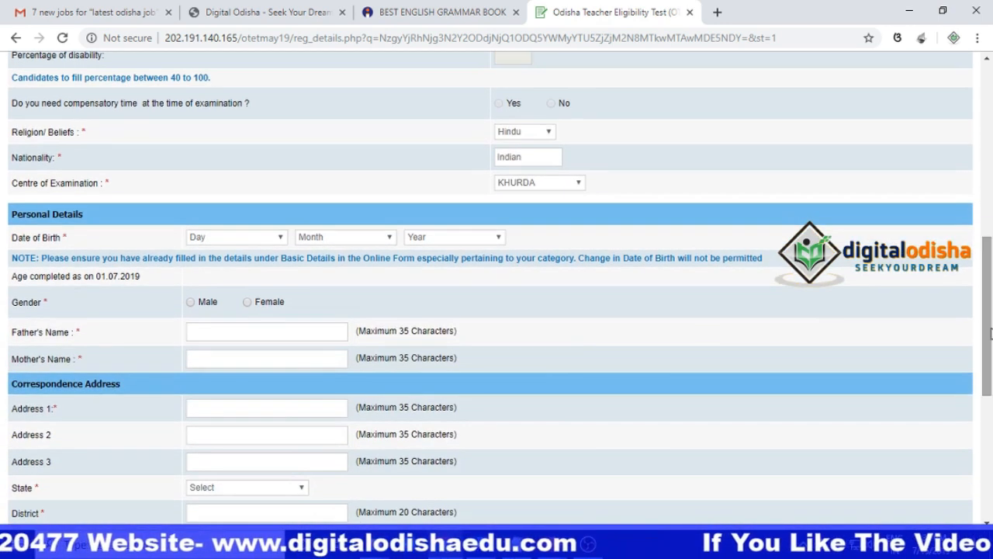
pyautogui.click(237, 241)
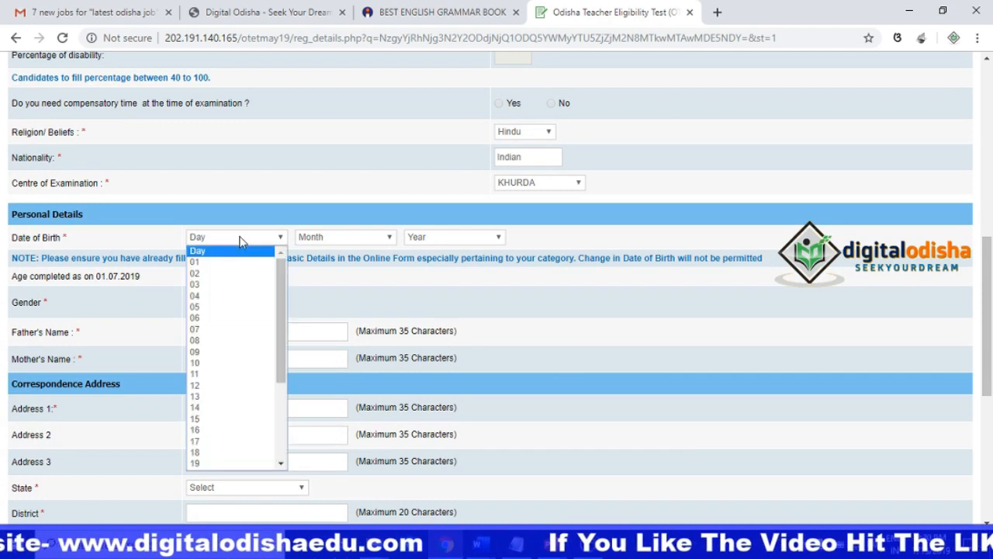
pyautogui.click(208, 309)
pyautogui.click(332, 240)
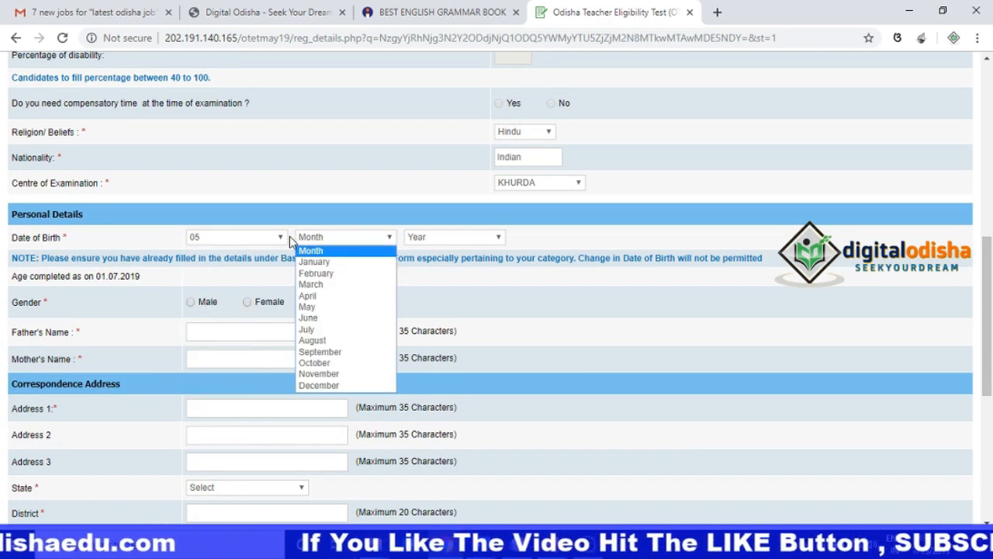
pyautogui.click(314, 261)
pyautogui.click(439, 239)
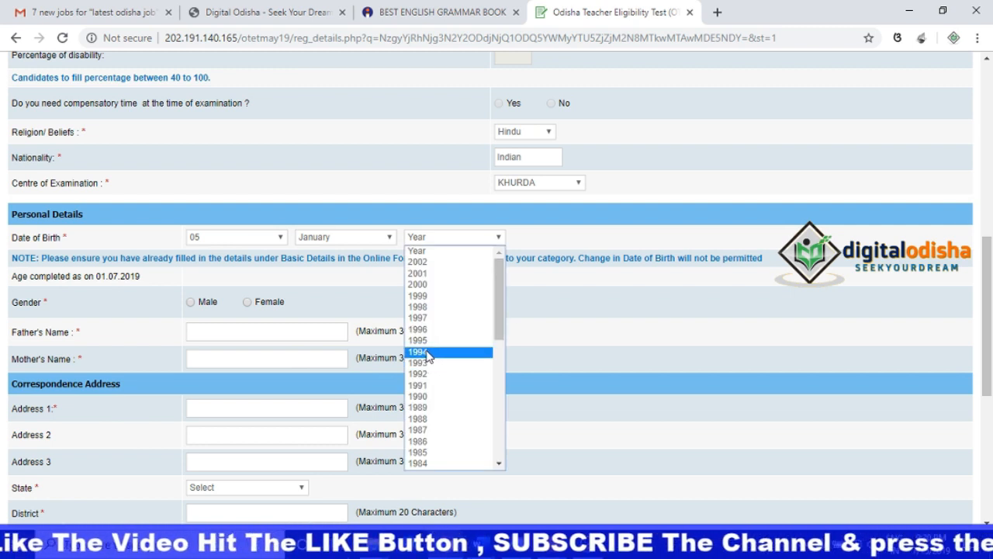
pyautogui.click(428, 332)
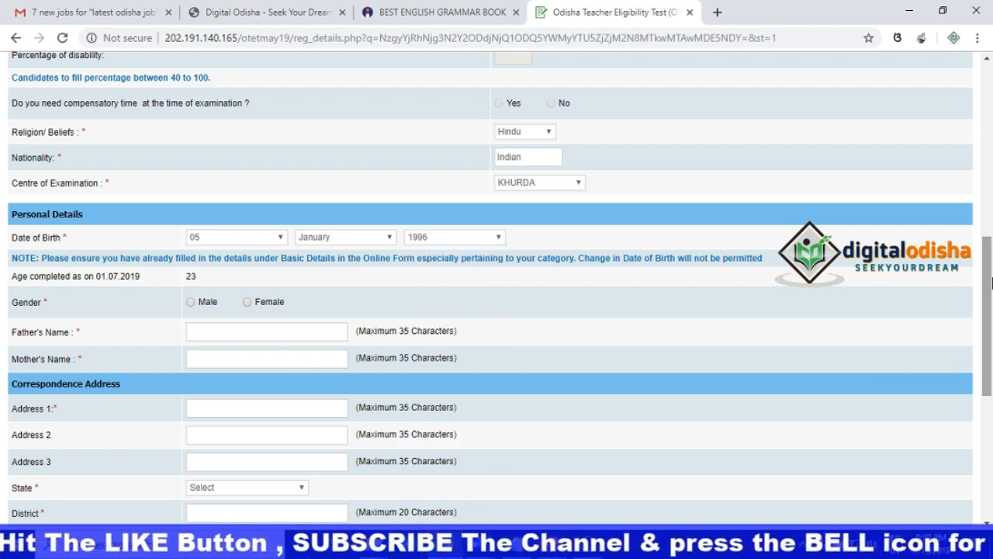
# - Set the gender to Male and enter the father's name and the mother's name
pyautogui.scroll(-1, 977, 309)
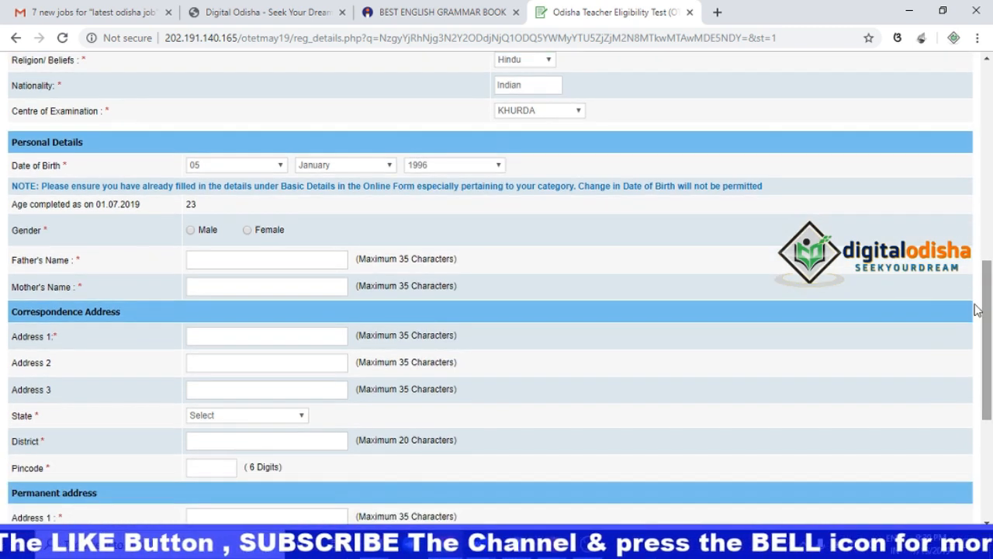
pyautogui.click(190, 231)
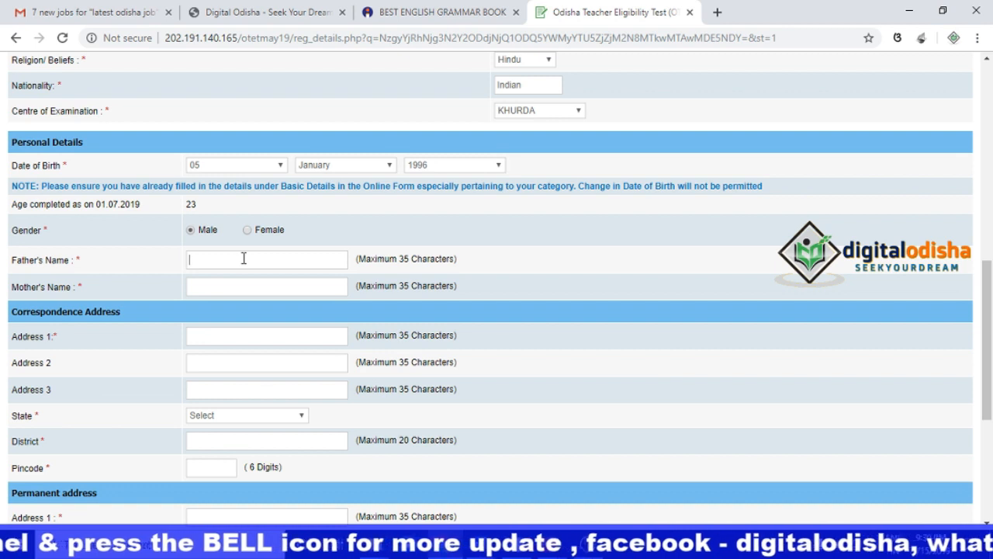
pyautogui.write('dig')
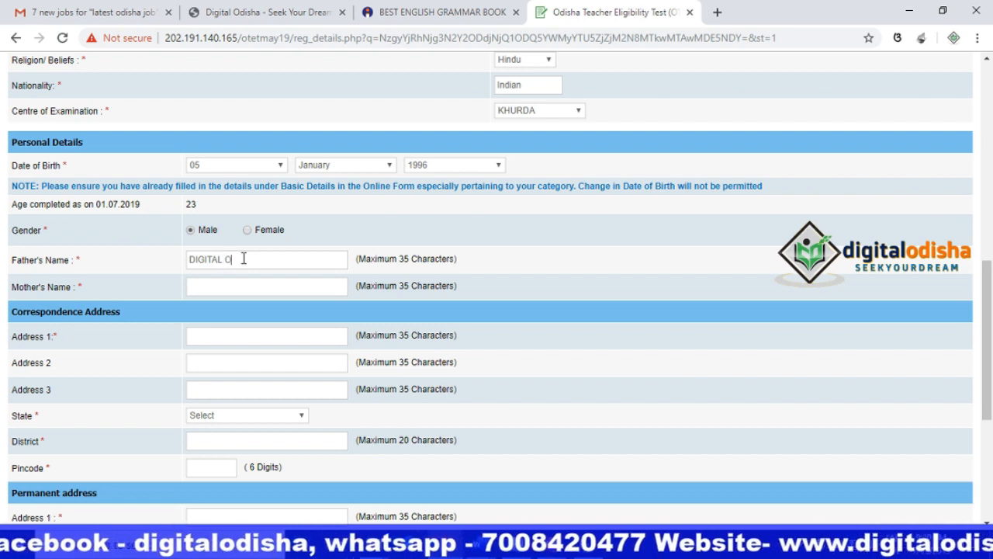
pyautogui.click(230, 287)
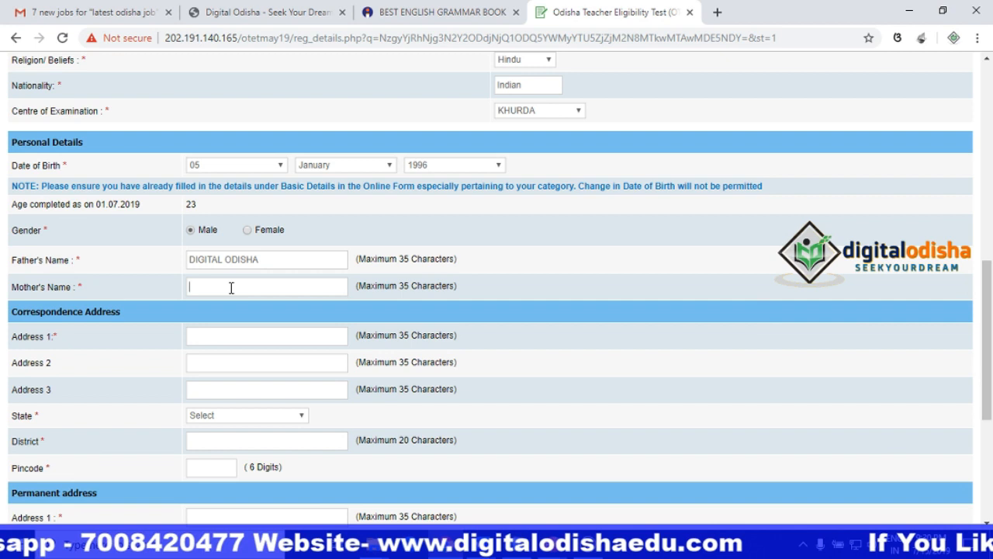
pyautogui.write('ODISHA DIGITAL')
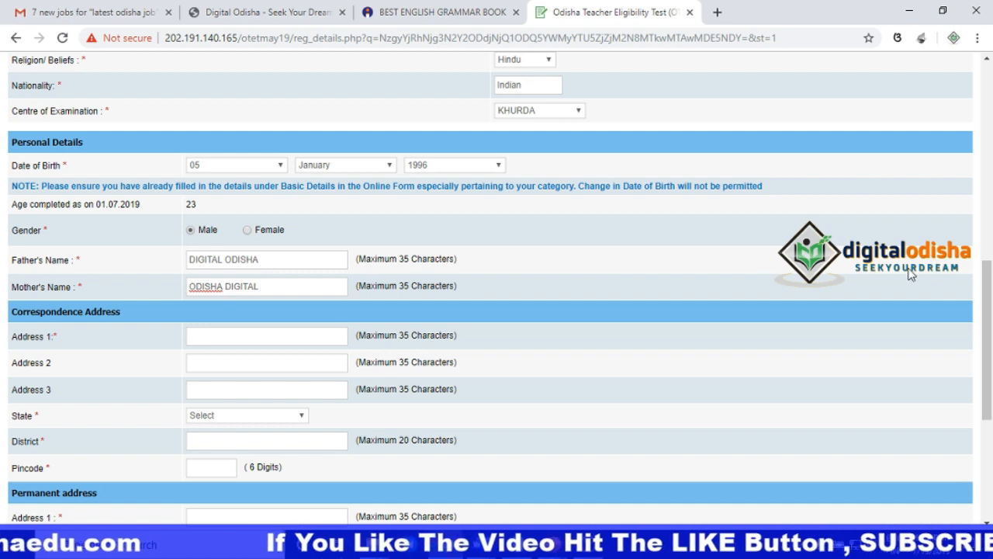
# - Fill in Address 1, Address 2 and Address 3 of the Correspondence Address with the candidate's street address, locality and city
pyautogui.scroll(-1, 970, 303)
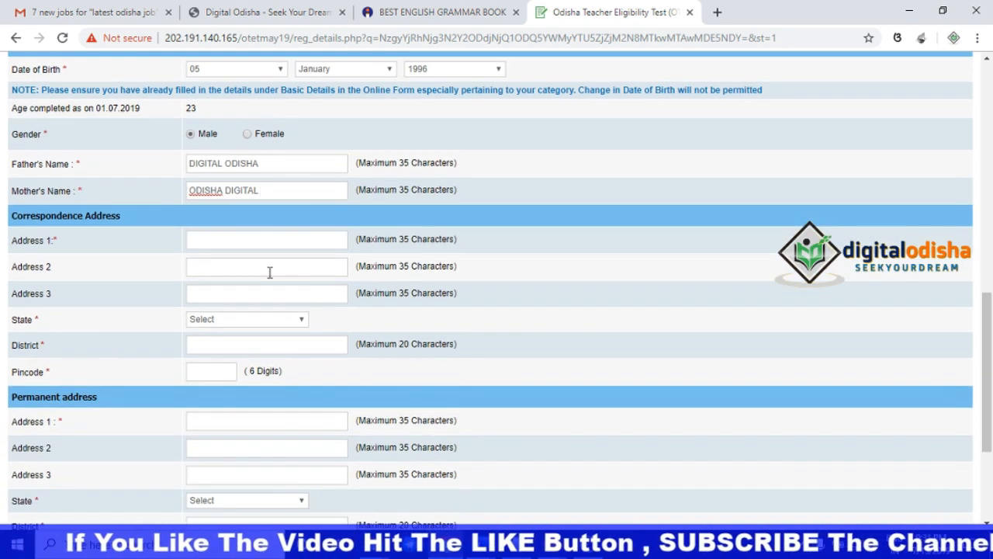
pyautogui.click(255, 241)
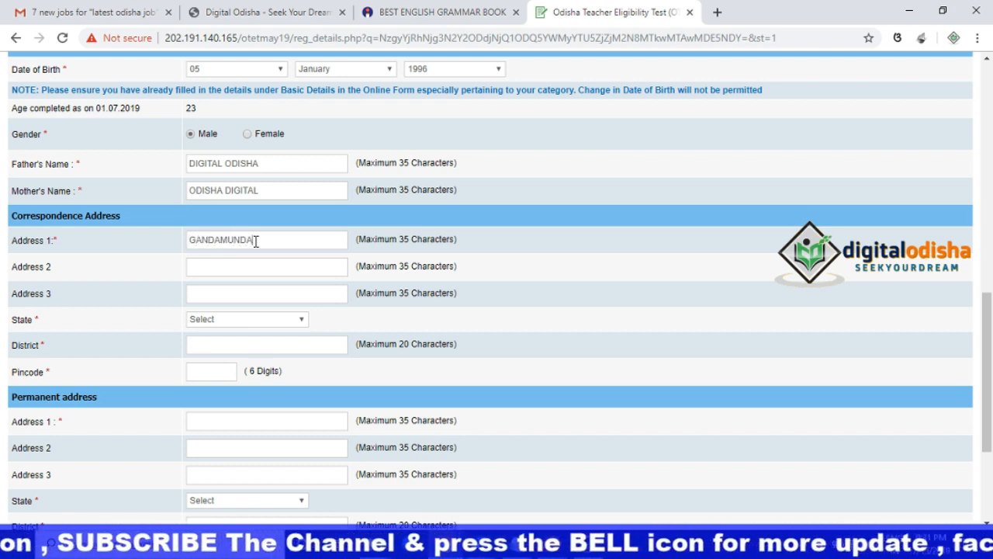
pyautogui.click(275, 267)
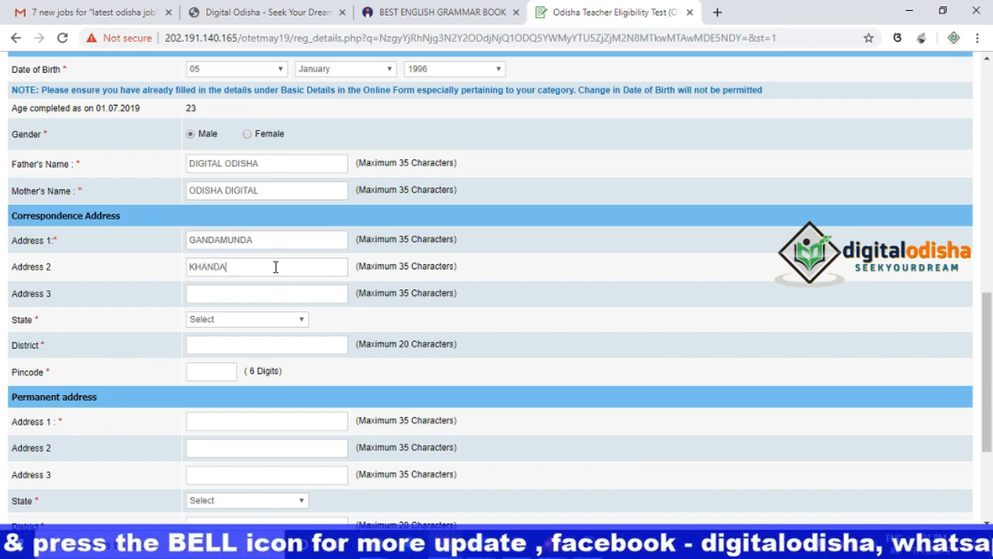
pyautogui.click(270, 289)
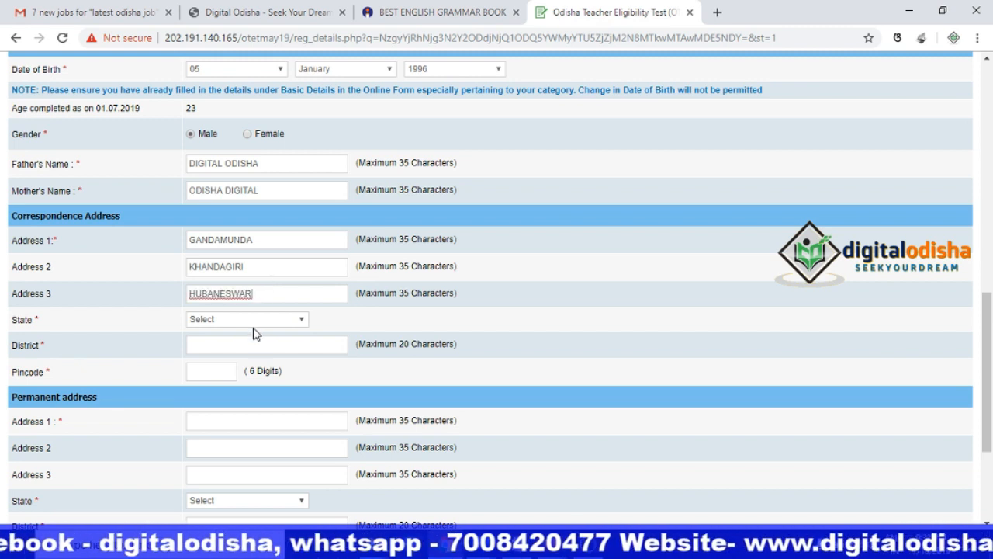
# - Set the correspondence address state to ODISHA and district to Khordha, and enter the six-digit postal pincode
pyautogui.click(260, 322)
pyautogui.moveTo(301, 194); pyautogui.dragTo(301, 240)
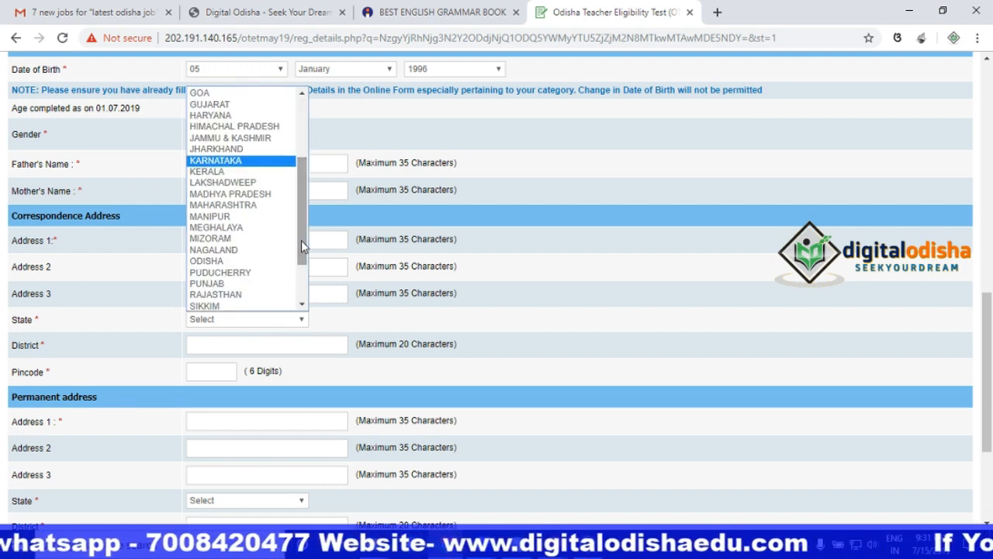
pyautogui.click(233, 261)
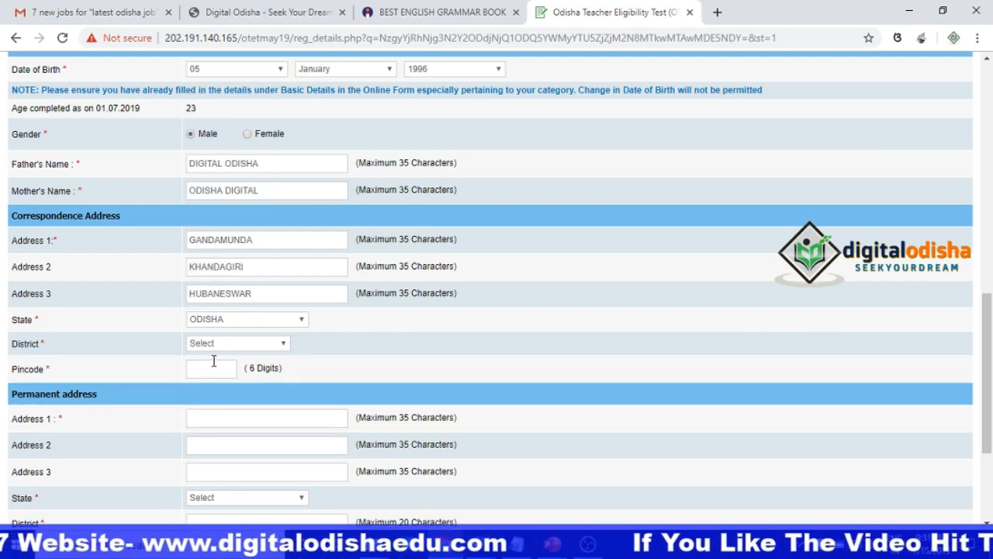
pyautogui.click(215, 348)
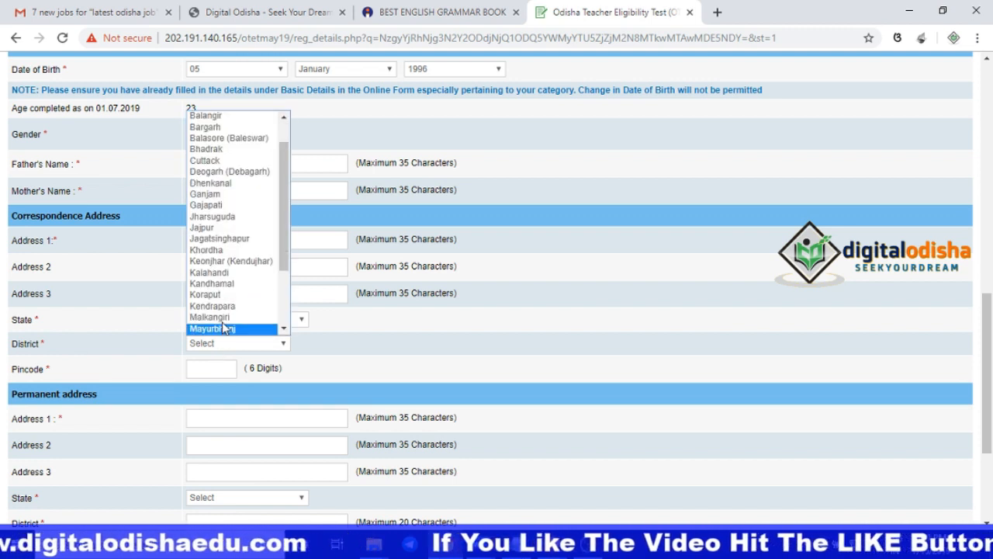
pyautogui.click(213, 250)
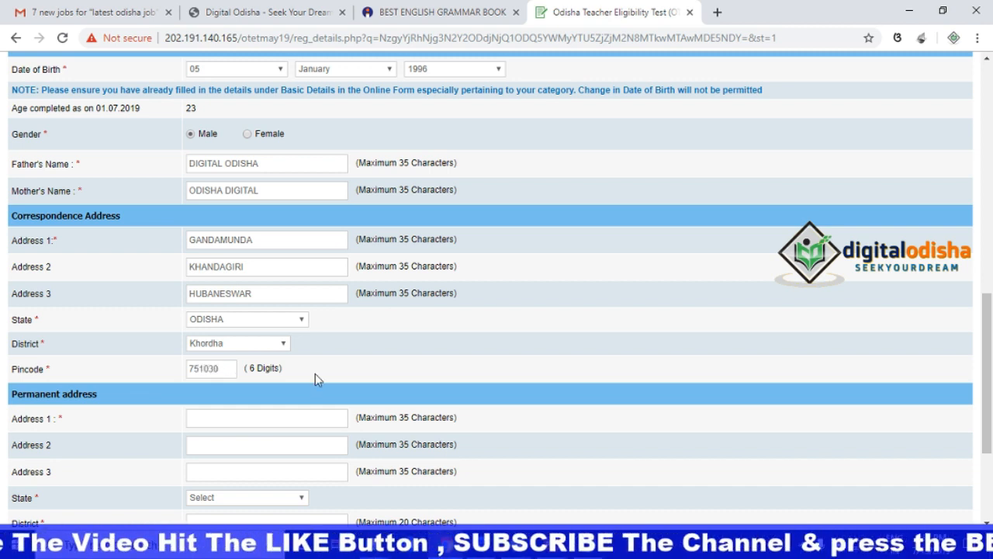
pyautogui.scroll(-2, 315, 373)
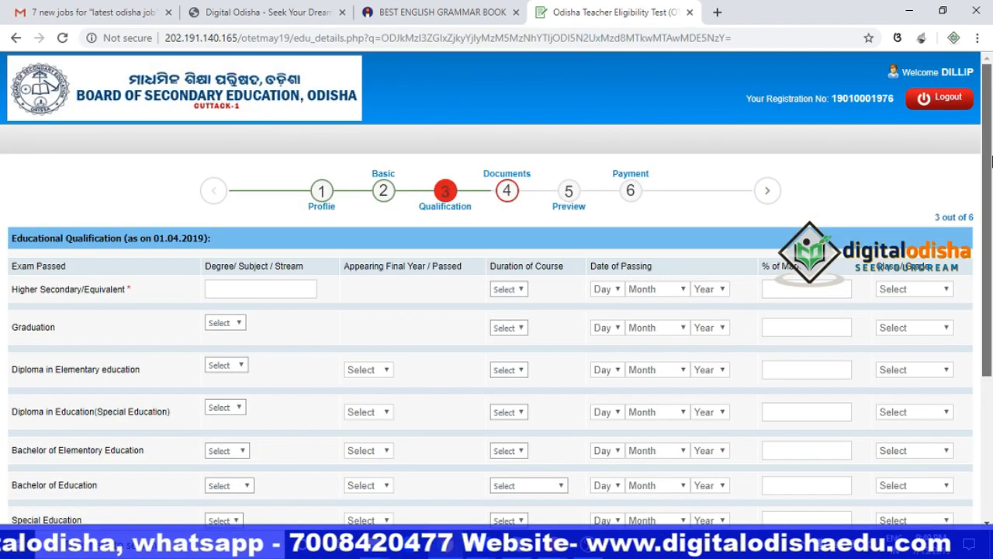
pyautogui.scroll(-3, 991, 277)
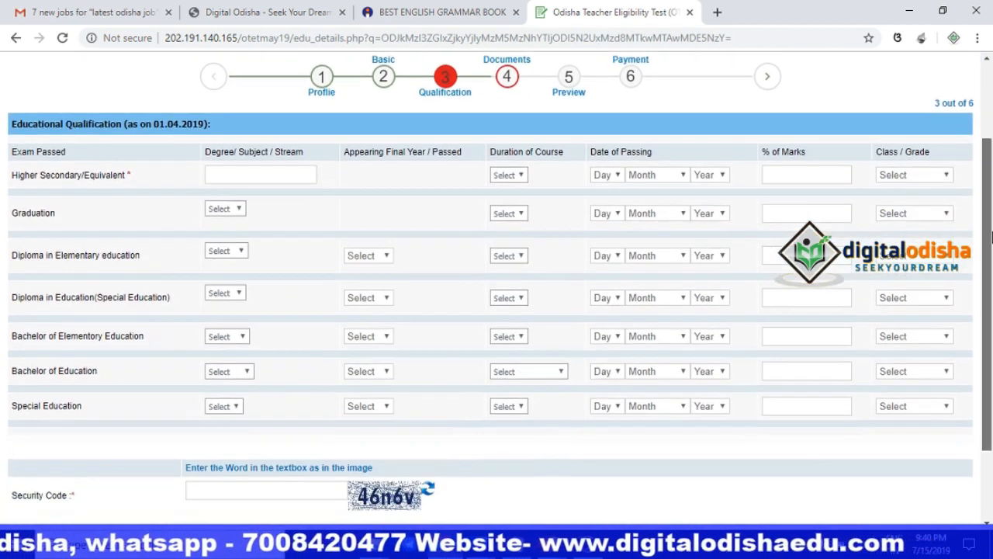
pyautogui.scroll(3, 991, 277)
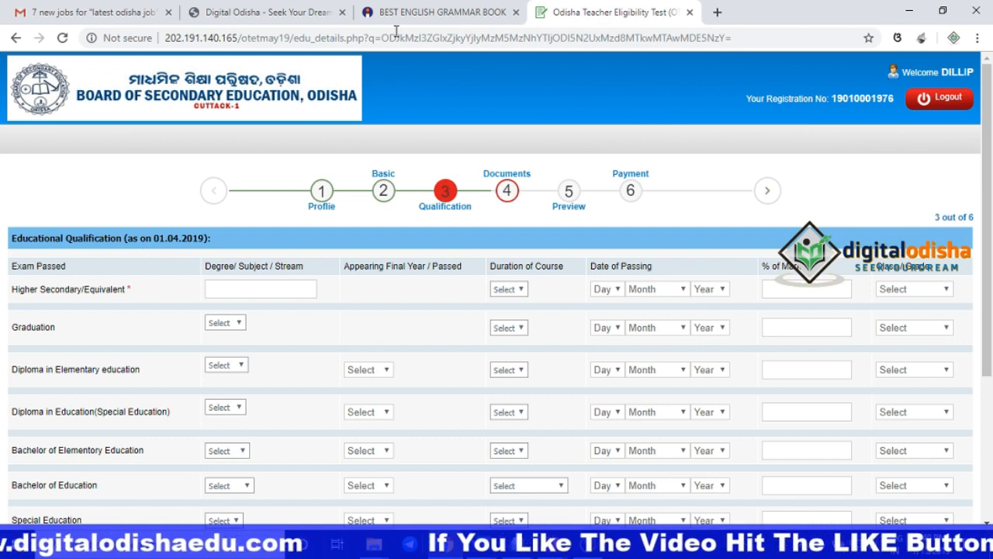
# - Switch to the BEST ENGLISH GRAMMAR BOOK store page, look over its purchase form and close the form
pyautogui.click(410, 12)
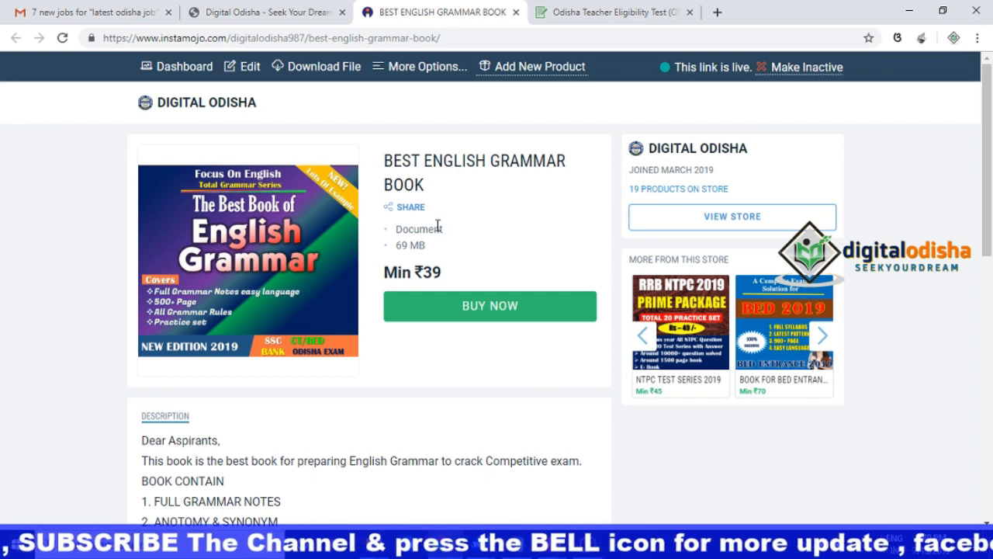
pyautogui.click(481, 308)
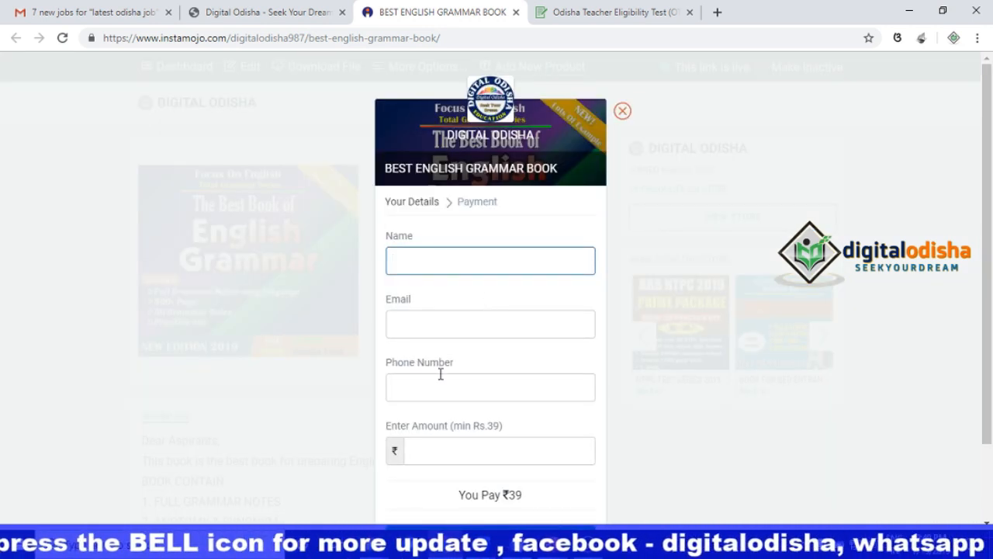
pyautogui.scroll(-2, 874, 435)
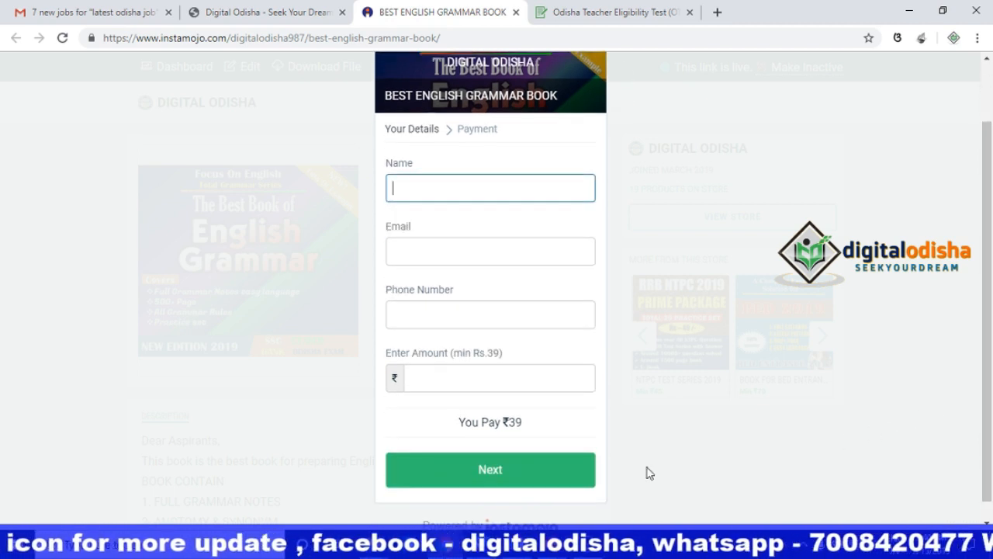
pyautogui.scroll(2, 843, 412)
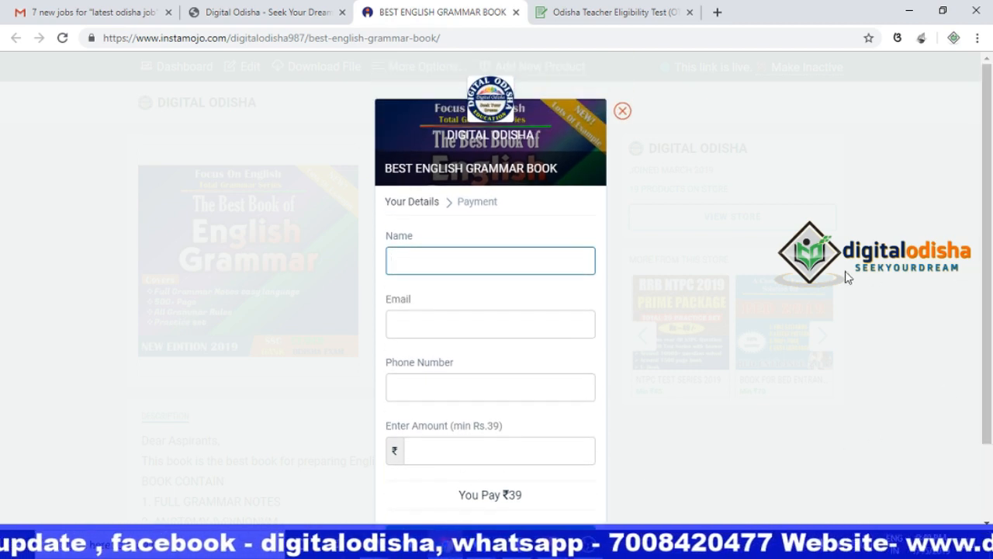
pyautogui.click(624, 112)
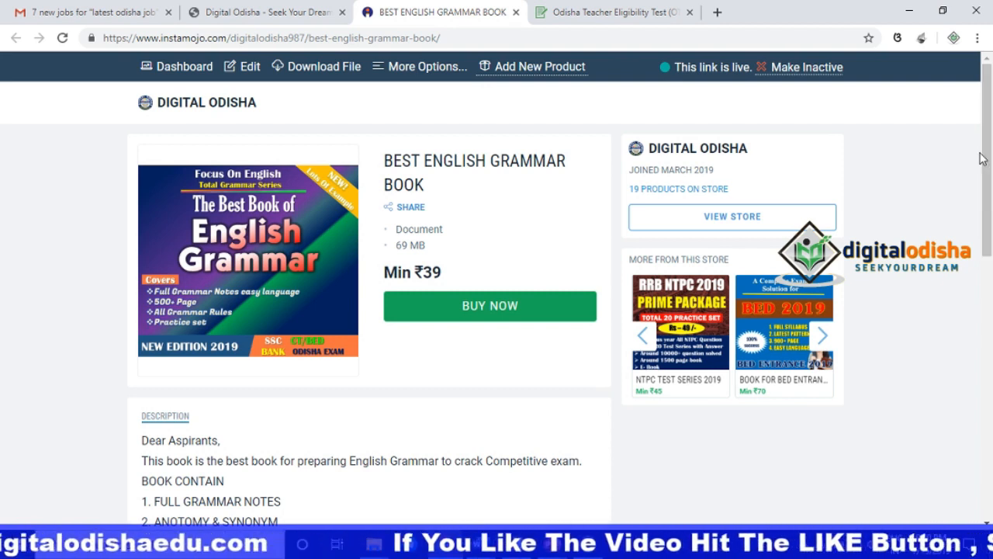
# - Return to the Odisha Teacher Eligibility Test form and set the Higher Secondary stream to SCIENCE with a course duration of 2
pyautogui.click(621, 15)
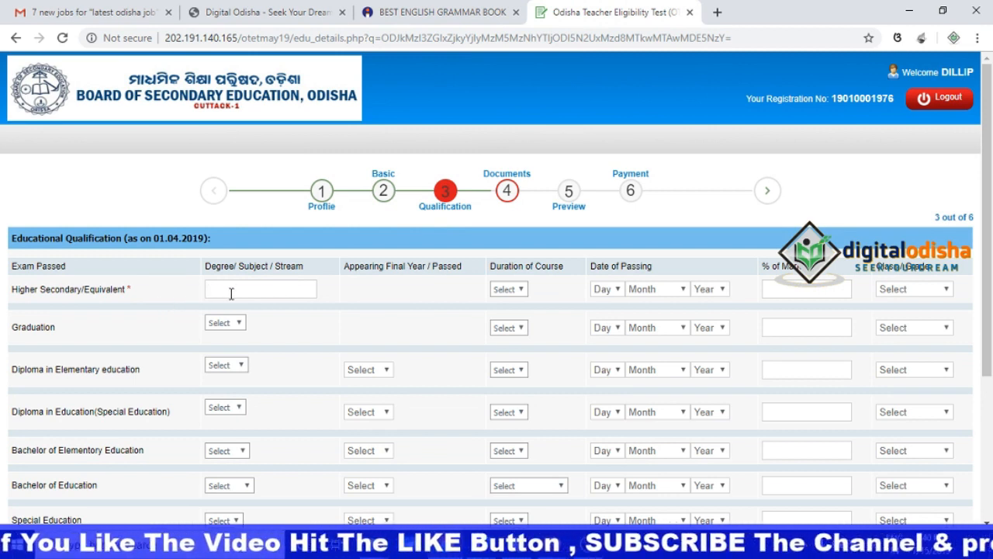
pyautogui.write('s')
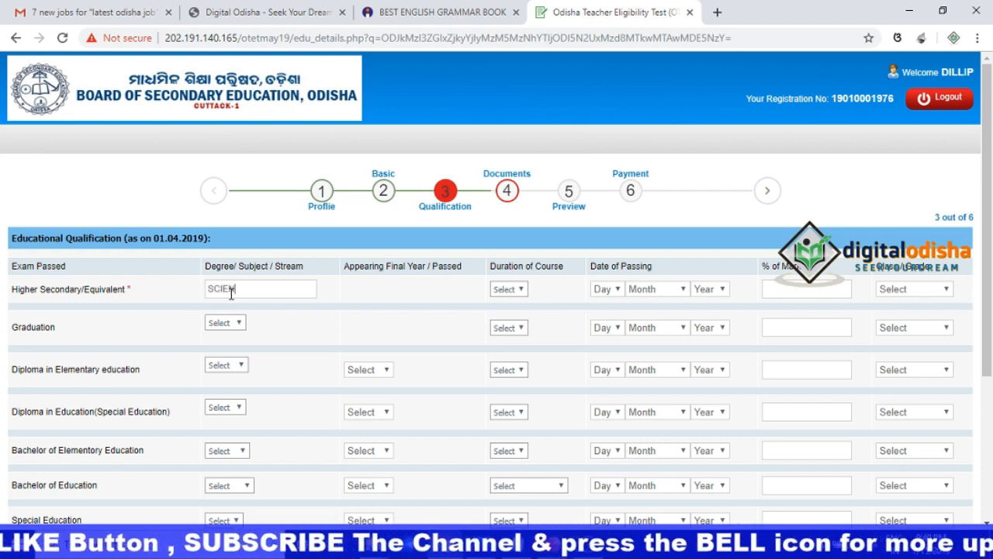
pyautogui.write('cience')
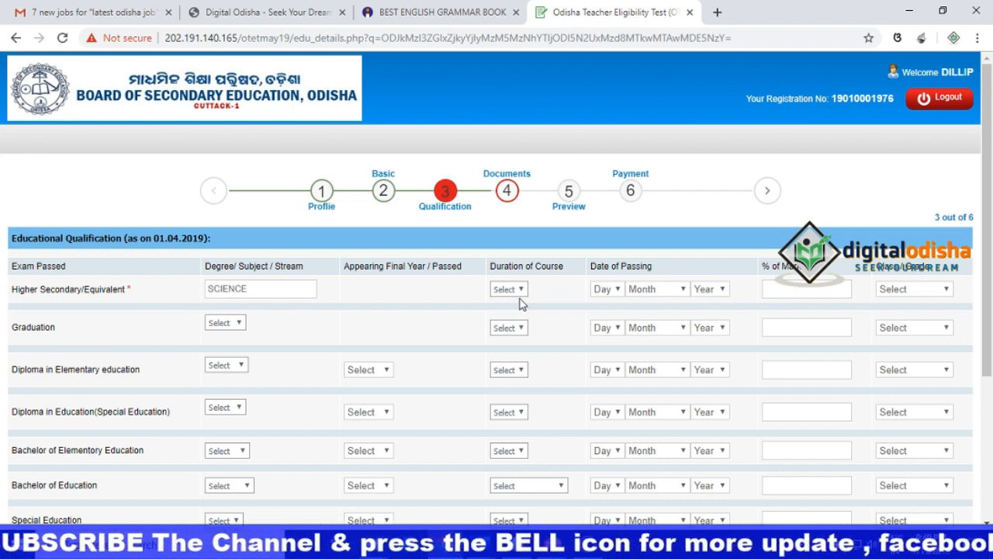
pyautogui.click(520, 291)
pyautogui.click(510, 323)
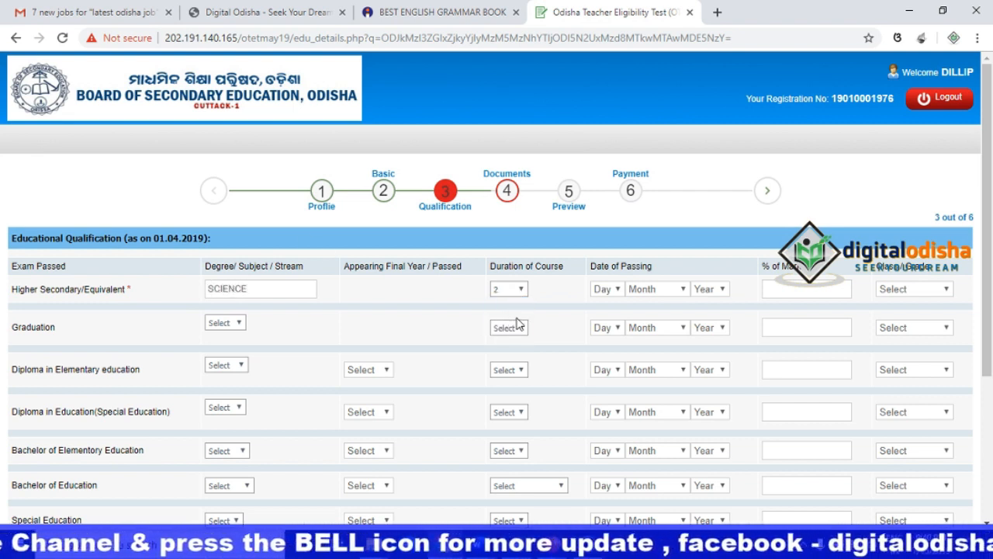
# - Complete the Higher Secondary row with passing date 12 June 2012, 72.00 % of marks and First Class
pyautogui.click(613, 291)
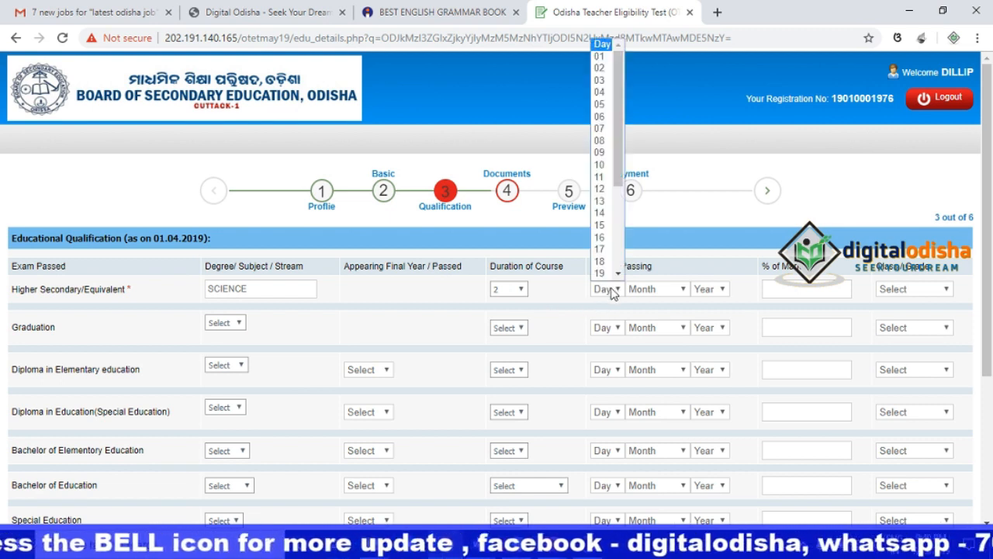
pyautogui.click(605, 179)
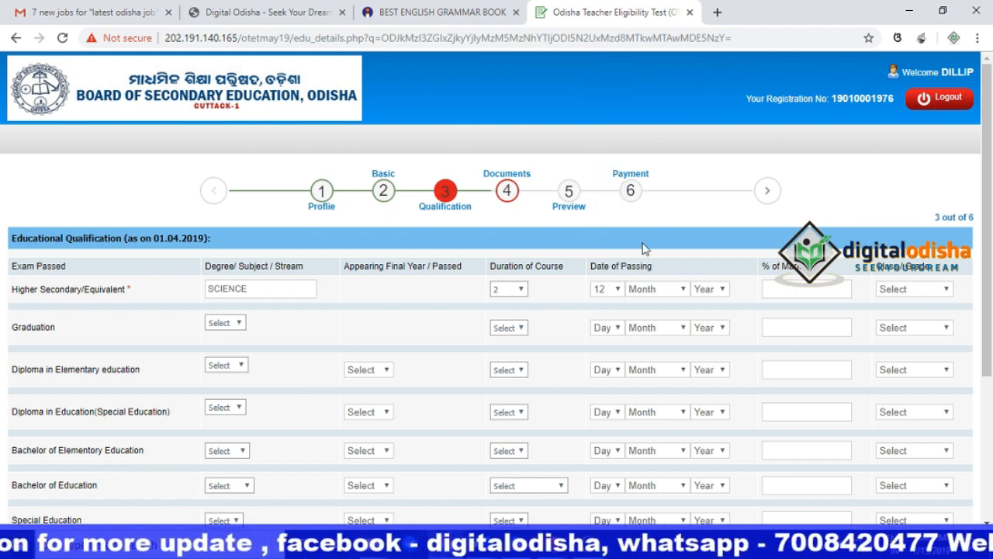
pyautogui.click(656, 292)
pyautogui.click(652, 329)
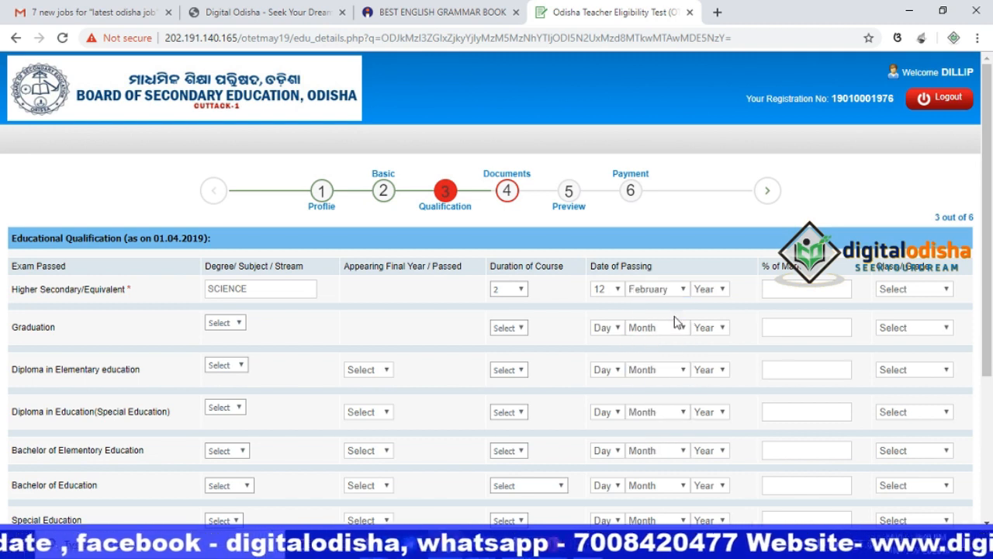
pyautogui.click(657, 291)
pyautogui.click(639, 376)
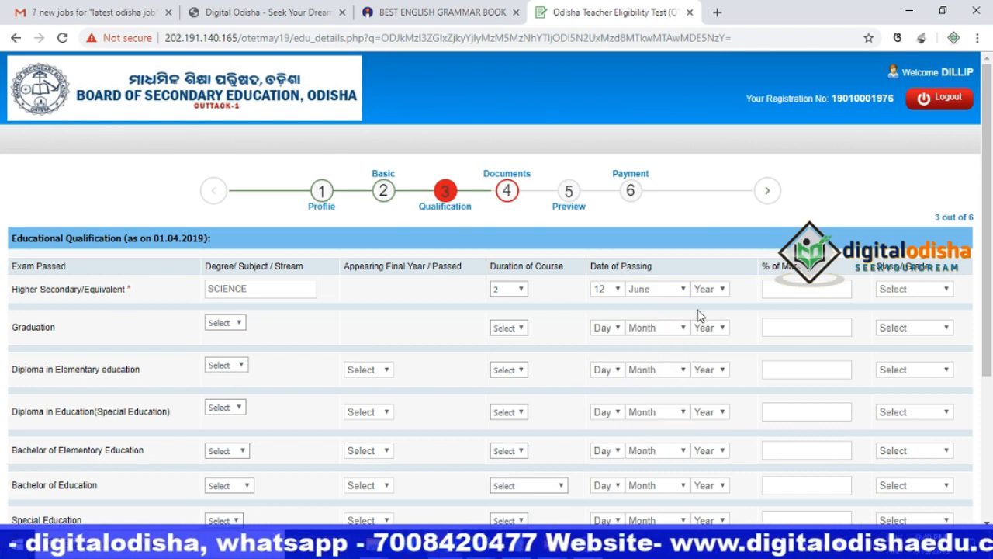
pyautogui.click(708, 291)
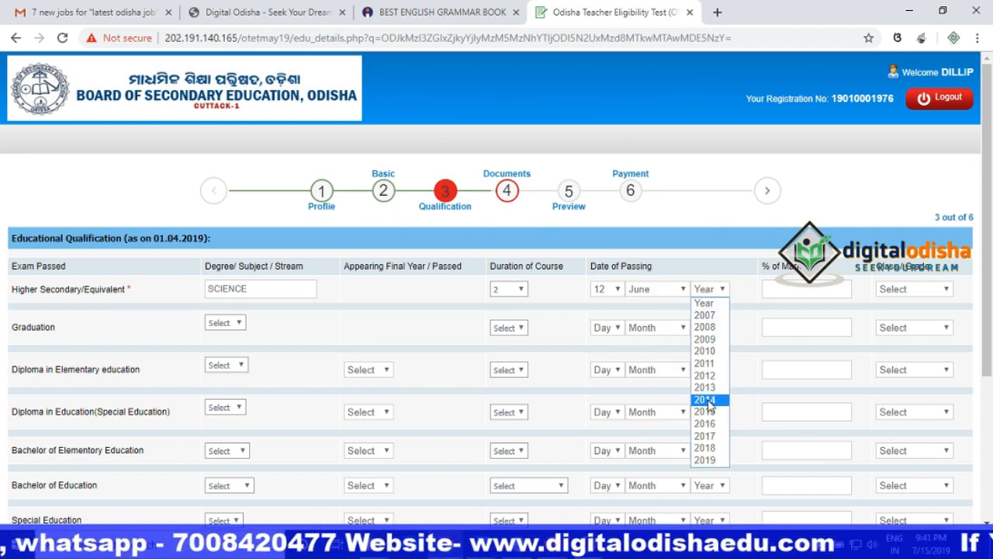
pyautogui.click(706, 375)
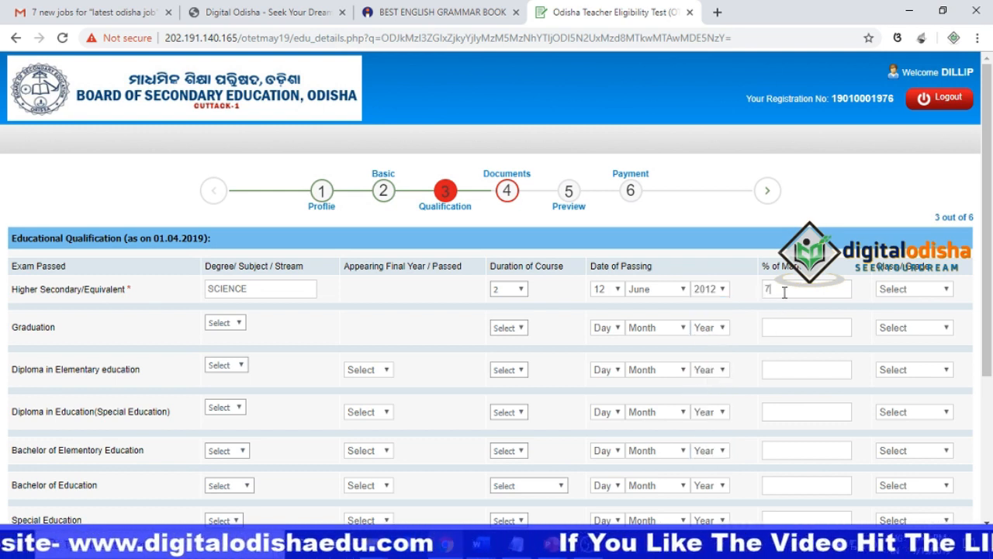
pyautogui.click(910, 294)
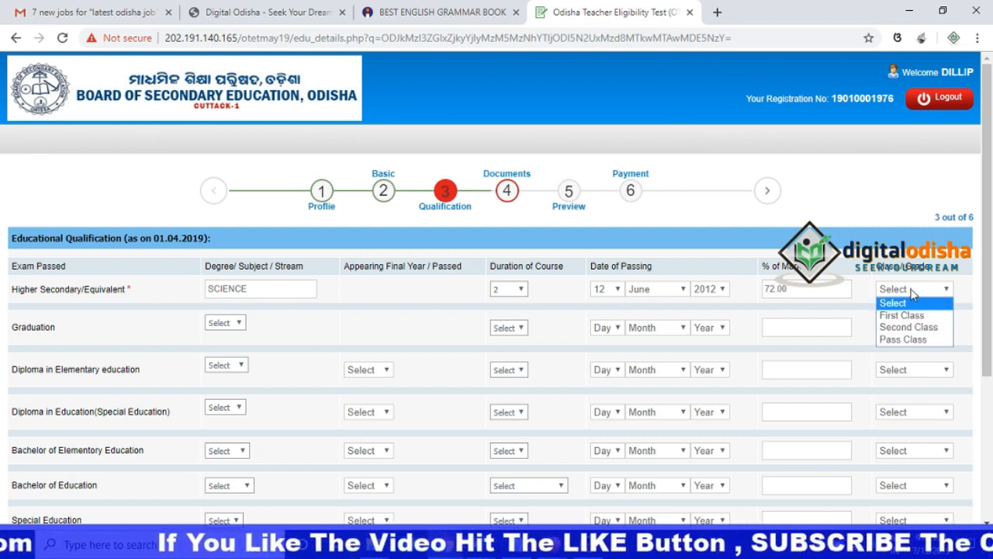
pyautogui.click(902, 315)
# - Set the Graduation degree to Others, enter BCA as its name, and set the course duration to 3
pyautogui.moveTo(984, 293); pyautogui.dragTo(987, 332)
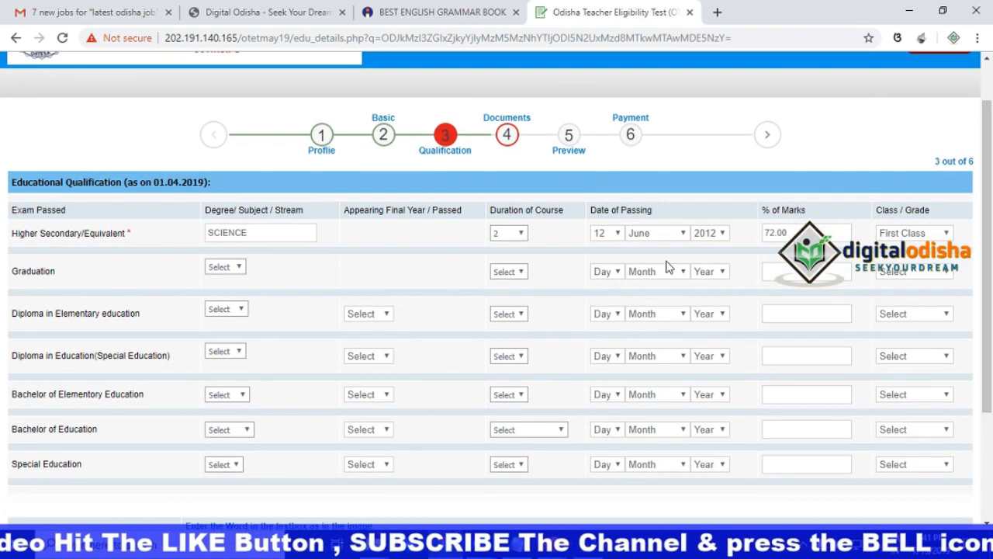
pyautogui.click(223, 268)
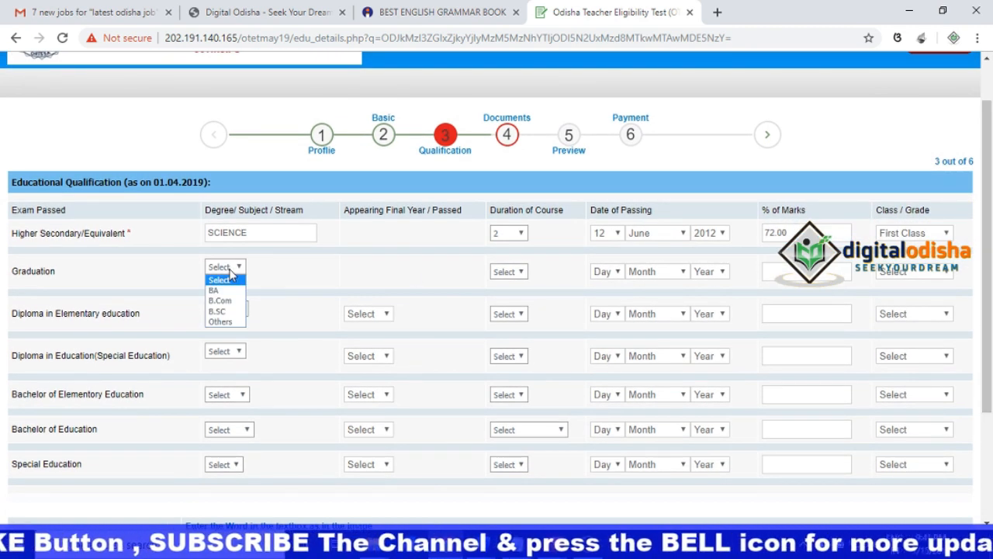
pyautogui.click(220, 322)
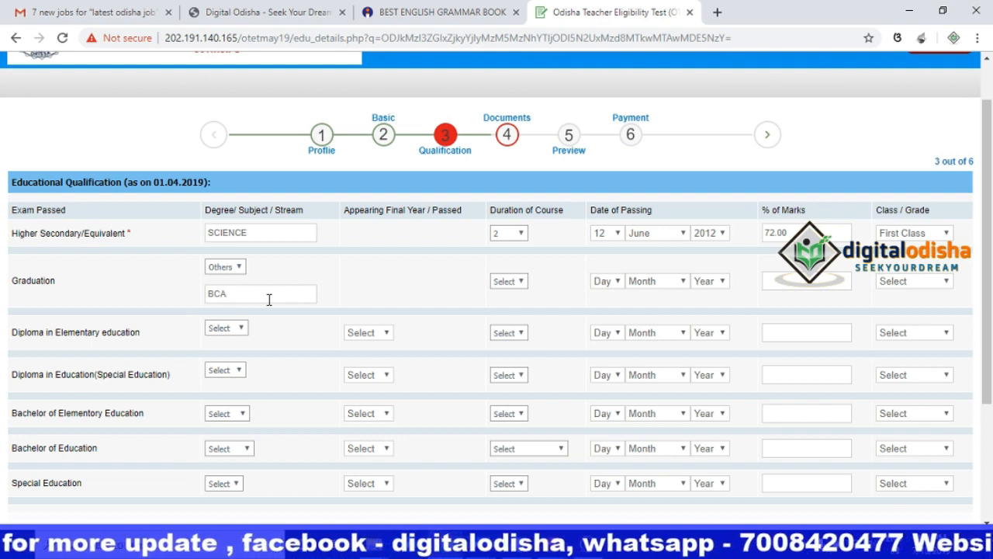
pyautogui.click(514, 284)
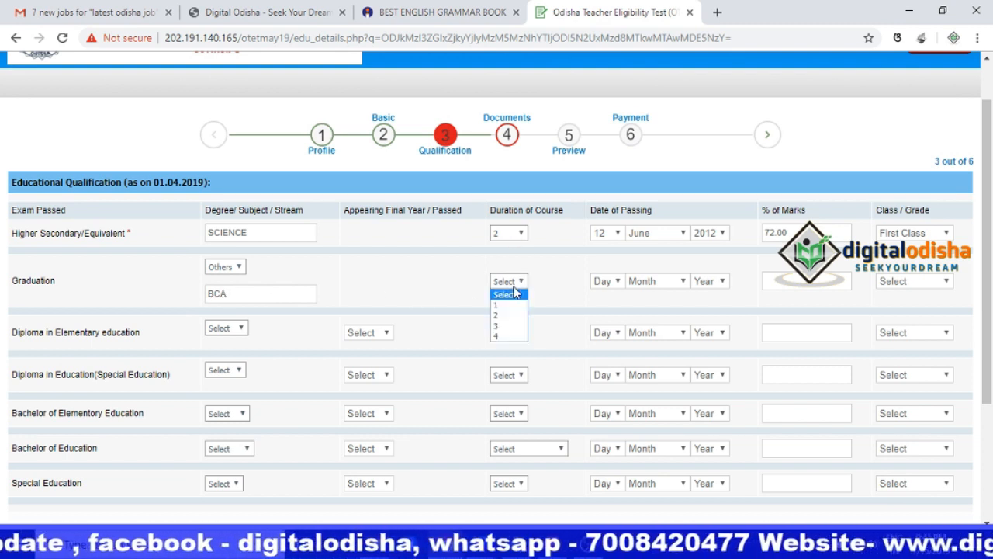
pyautogui.click(503, 326)
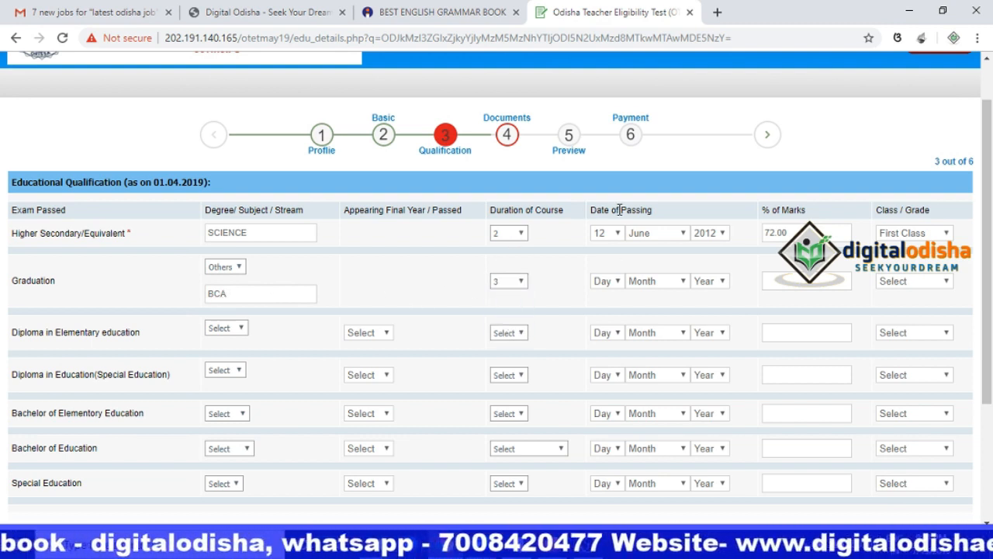
# - Complete the Graduation row with passing date 13 June 2015, 73.00 % of marks and First Class
pyautogui.click(609, 281)
pyautogui.scroll(-1, 606, 264)
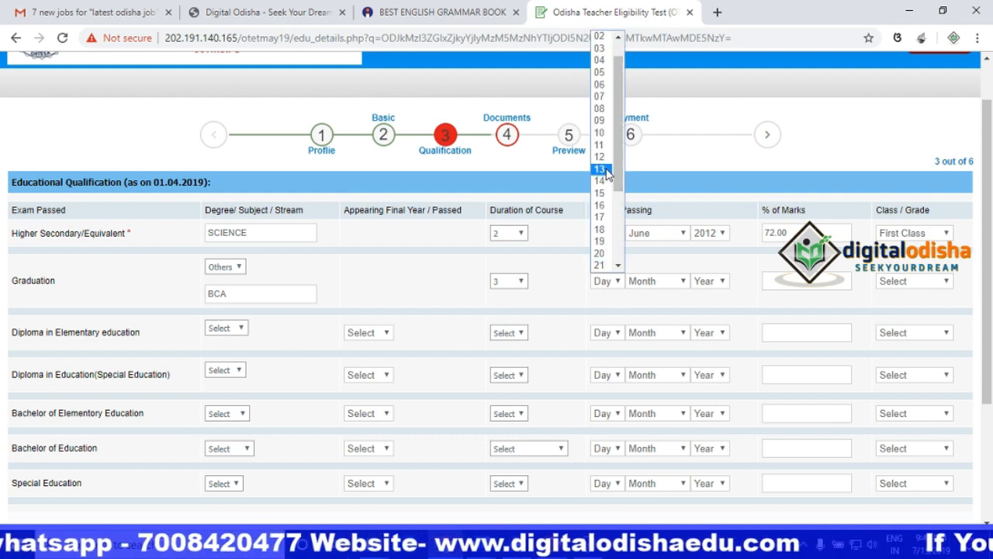
pyautogui.click(603, 169)
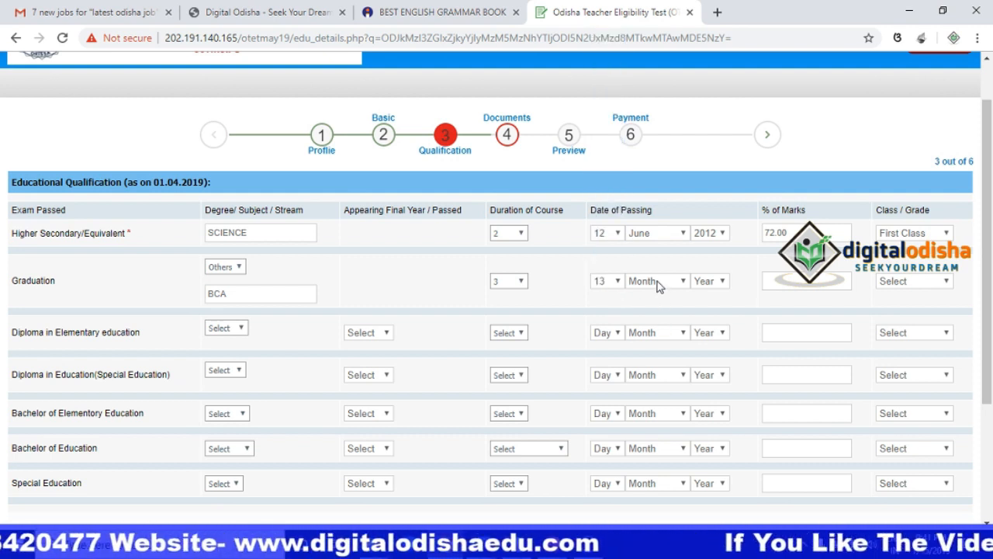
pyautogui.click(657, 283)
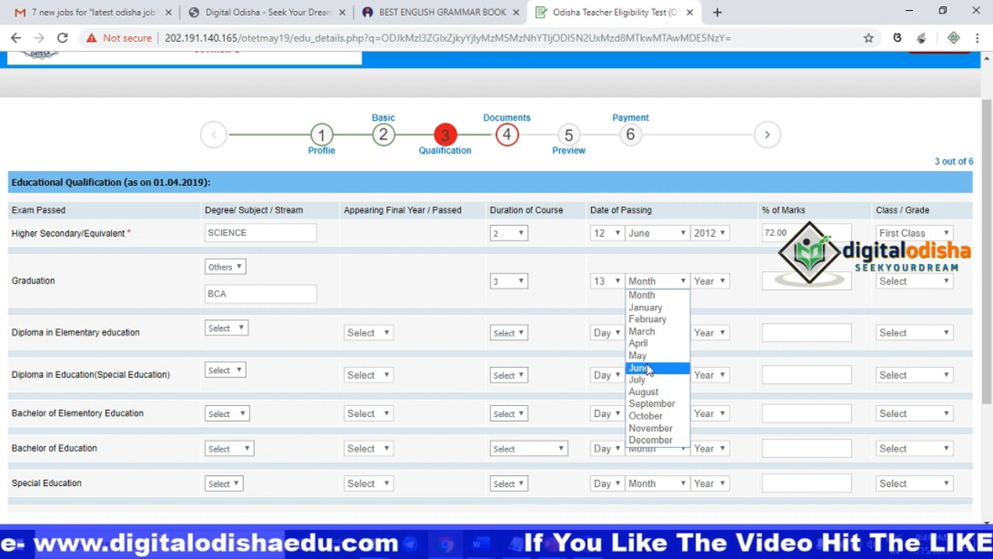
pyautogui.click(648, 368)
pyautogui.click(707, 284)
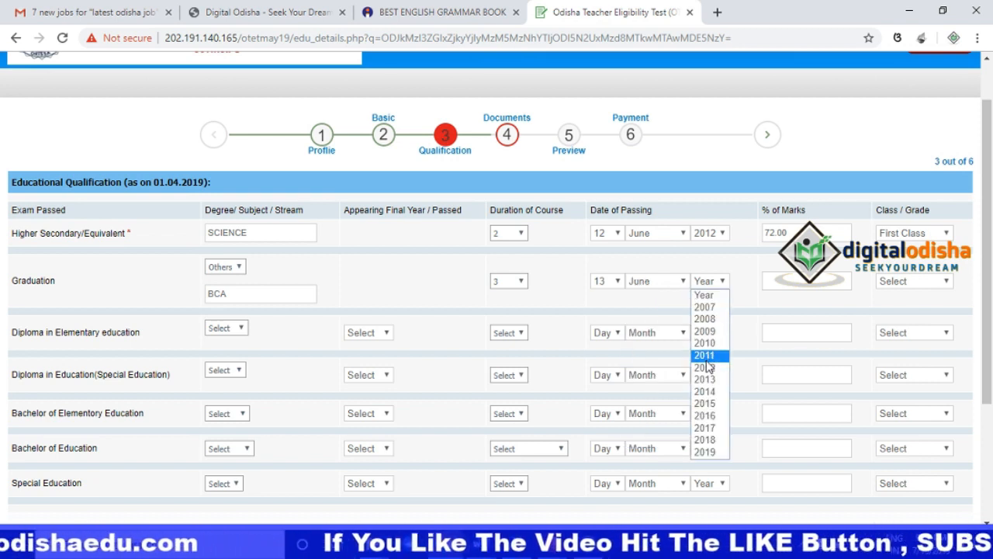
pyautogui.click(707, 404)
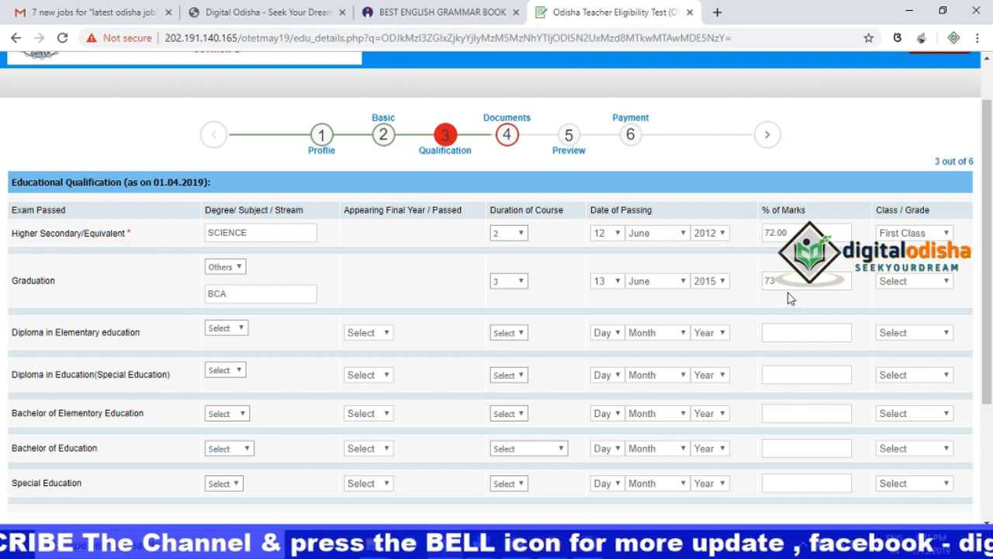
pyautogui.click(932, 282)
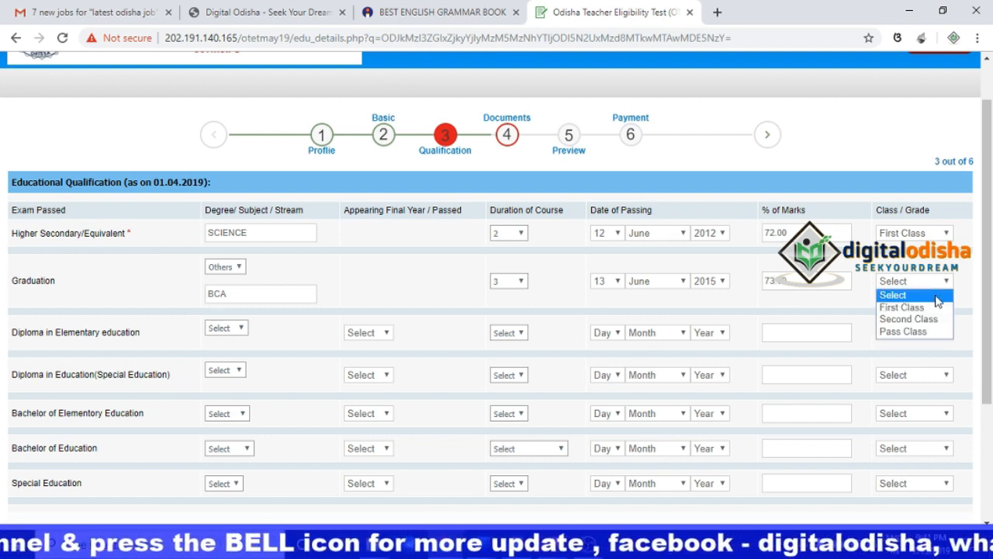
pyautogui.click(937, 297)
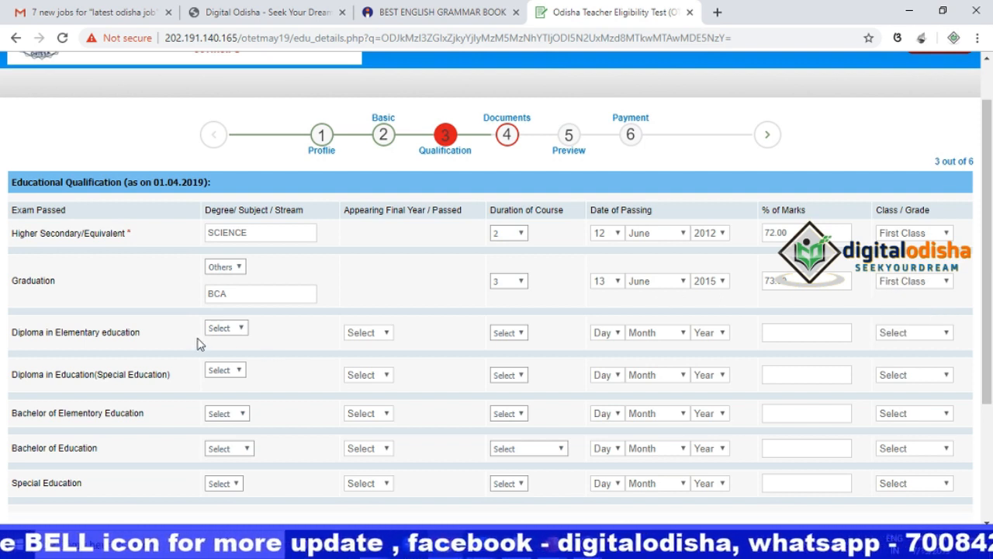
# - Set the Diploma in Elementary education degree to D.El.Ed, its status to Passed and its course duration to 2
pyautogui.click(226, 329)
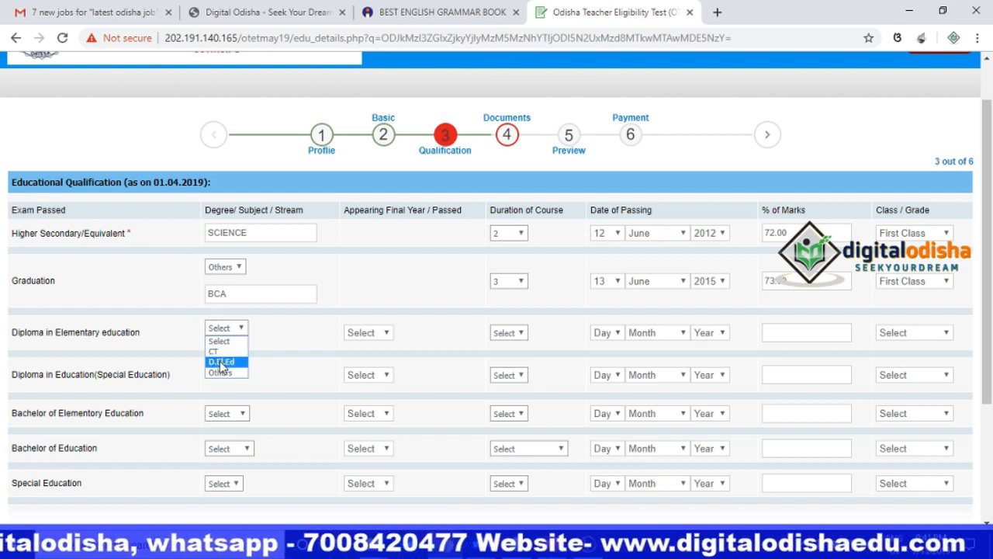
pyautogui.click(222, 362)
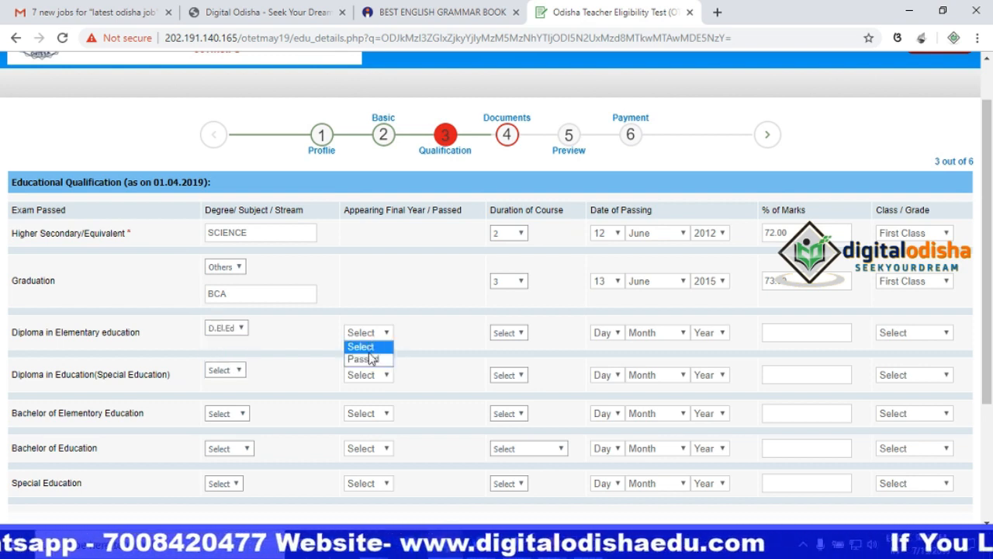
pyautogui.click(370, 359)
pyautogui.click(500, 337)
pyautogui.click(504, 366)
# - Complete the Diploma in Elementary education row with passing date 15 July 2017, 76.00 % of marks and First Class
pyautogui.click(610, 340)
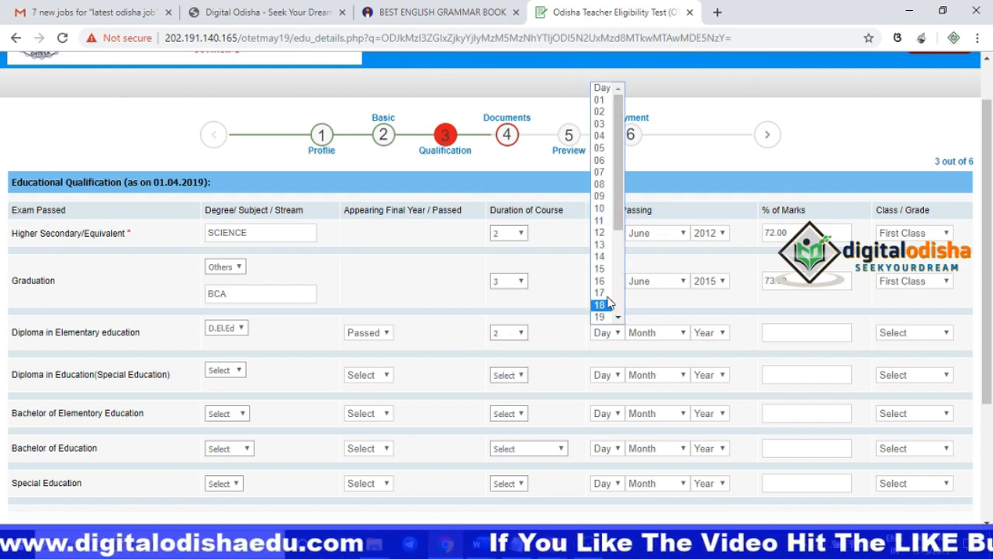
pyautogui.click(601, 269)
pyautogui.click(653, 335)
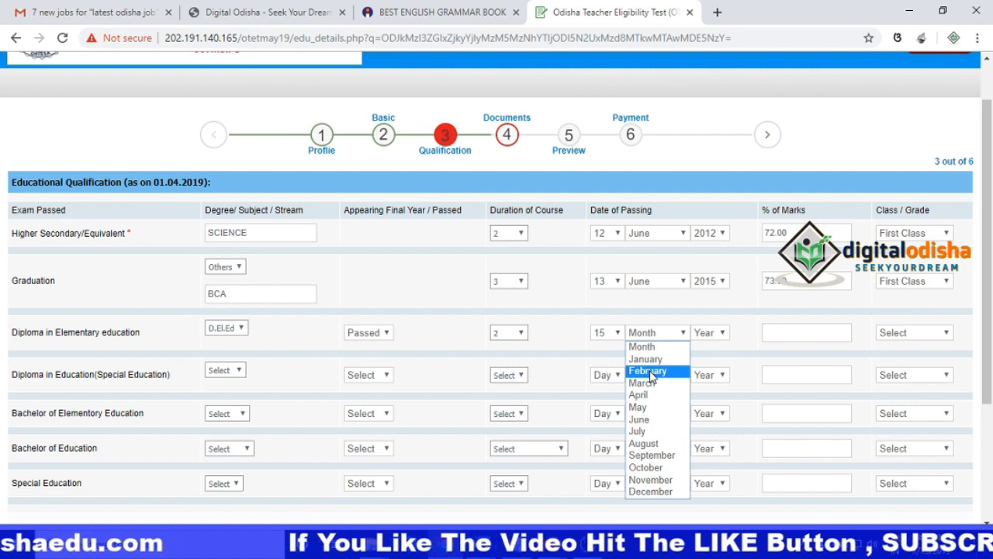
pyautogui.click(644, 430)
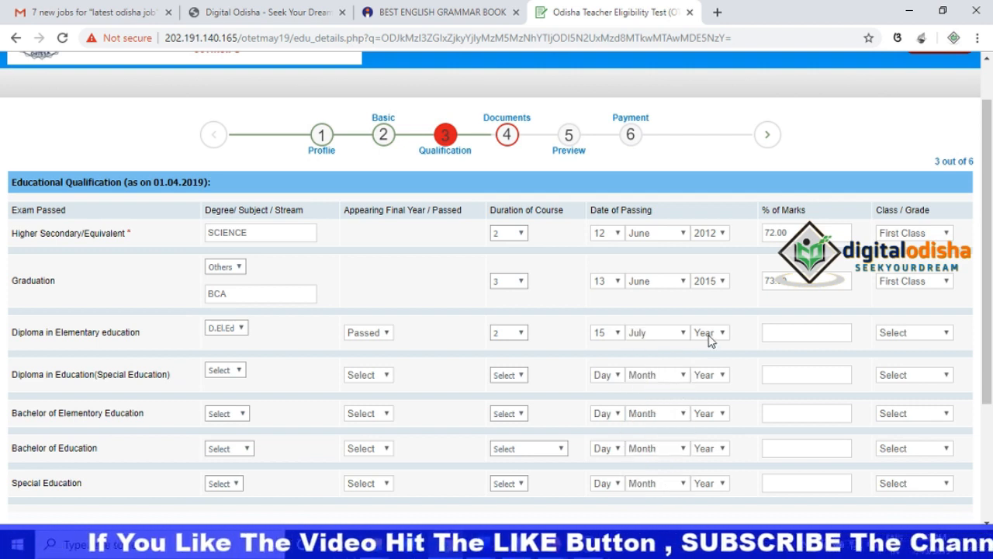
pyautogui.click(709, 339)
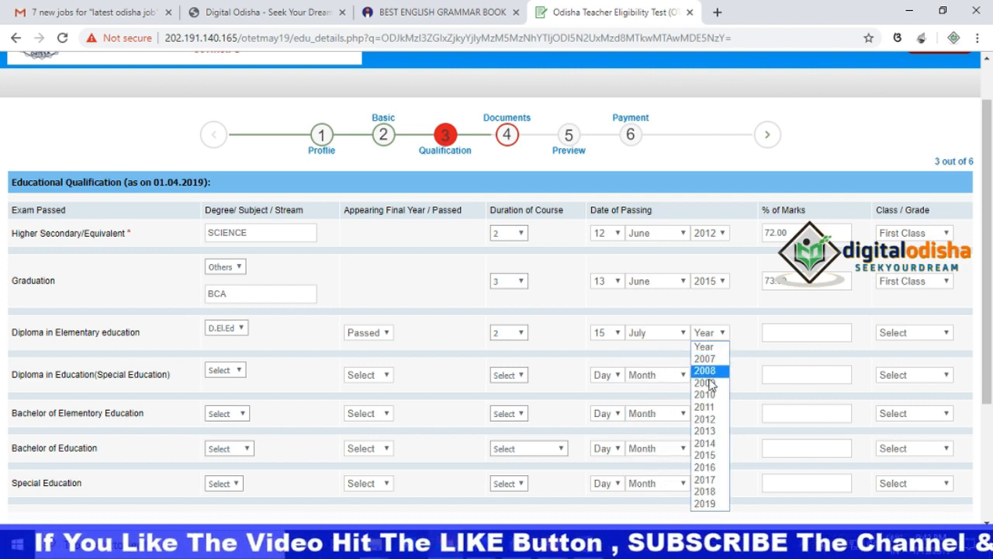
pyautogui.click(704, 479)
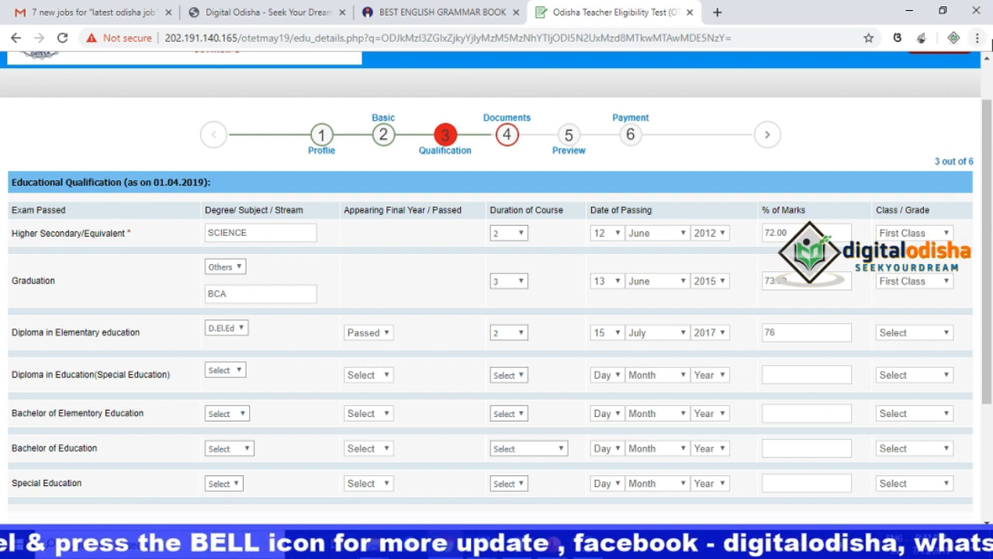
pyautogui.click(940, 334)
pyautogui.click(926, 359)
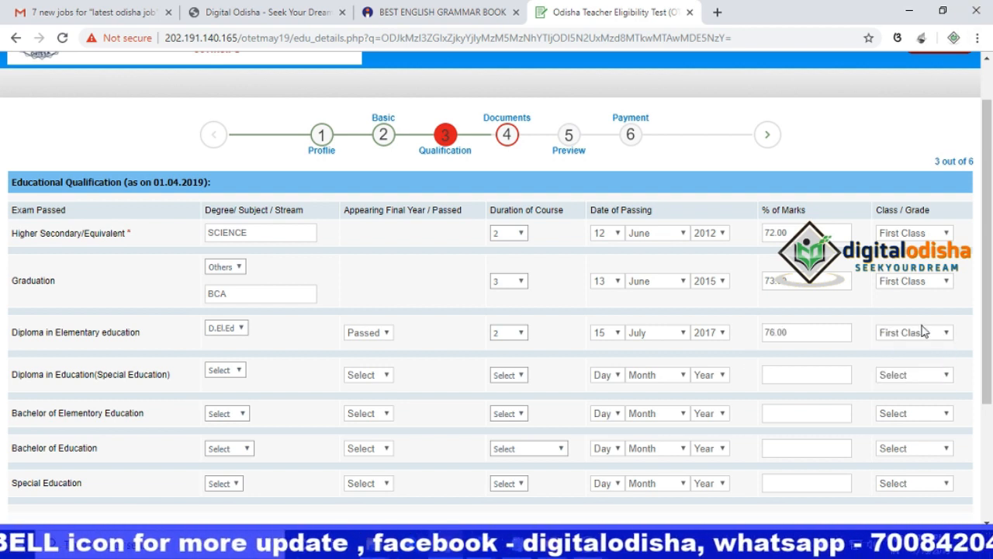
# - Enter the security code from the image and try to save the Educational Qualification page
pyautogui.scroll(-3, 929, 423)
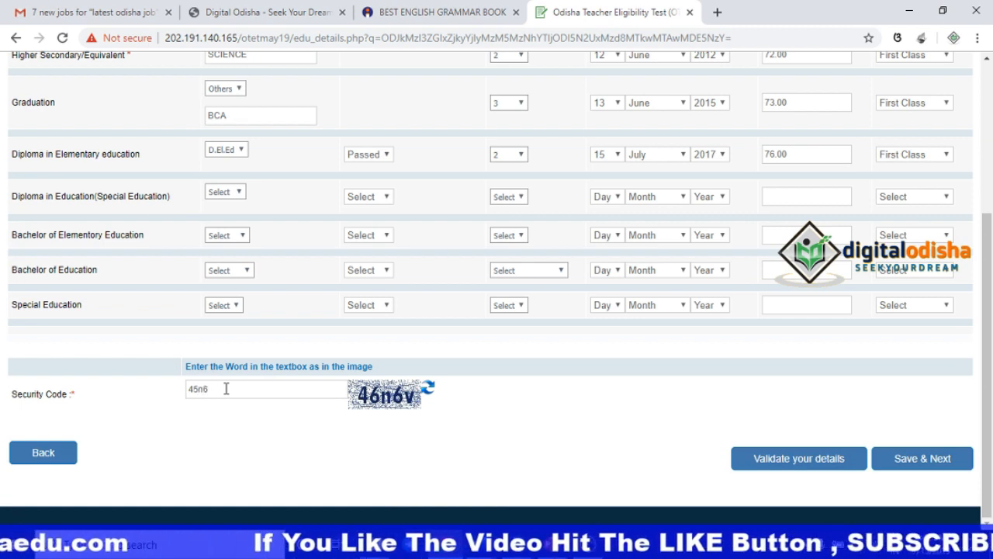
pyautogui.click(926, 463)
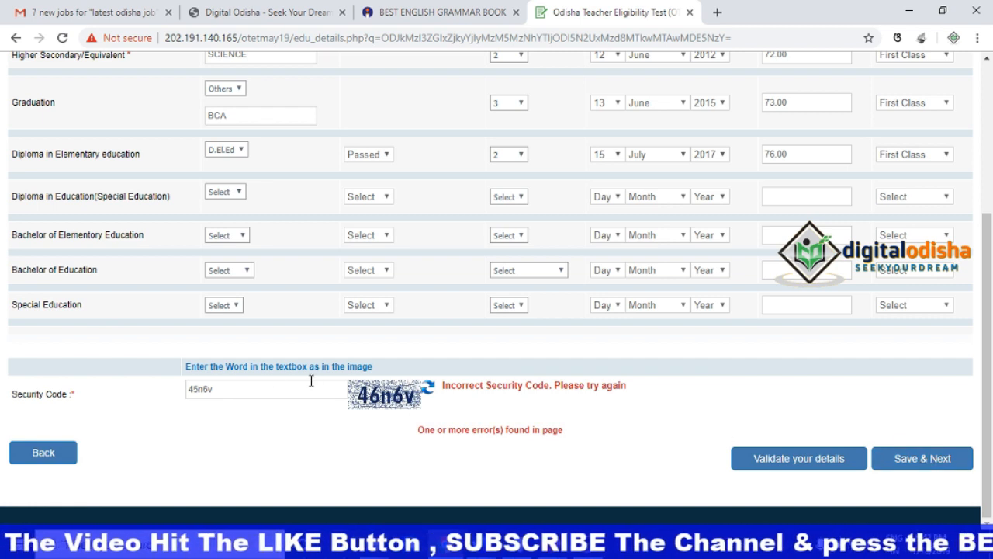
pyautogui.moveTo(987, 384); pyautogui.dragTo(991, 323)
pyautogui.scroll(-2, 991, 323)
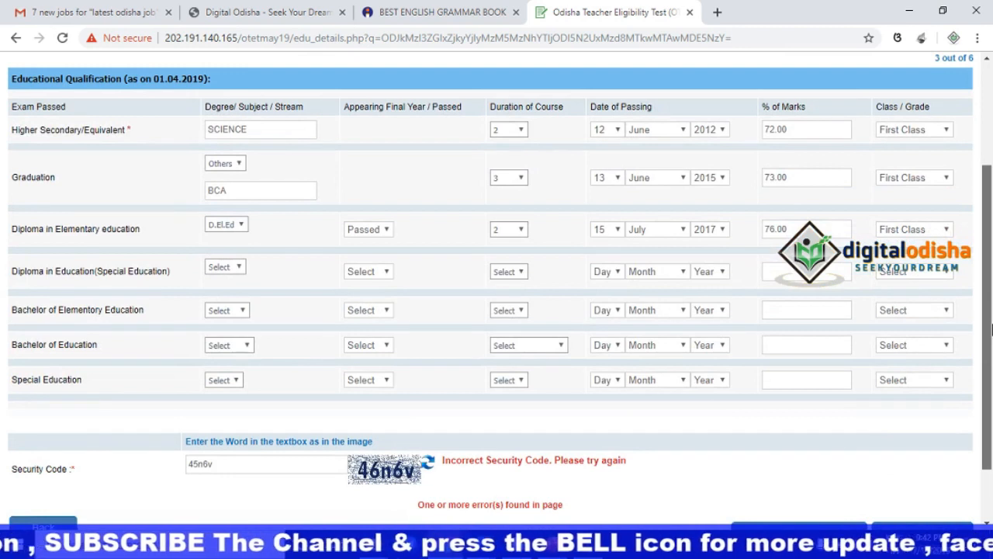
# - Replace the security code with the one in the image and save the qualification page to continue to Documents
pyautogui.doubleClick(186, 396)
pyautogui.press('BackSpace')
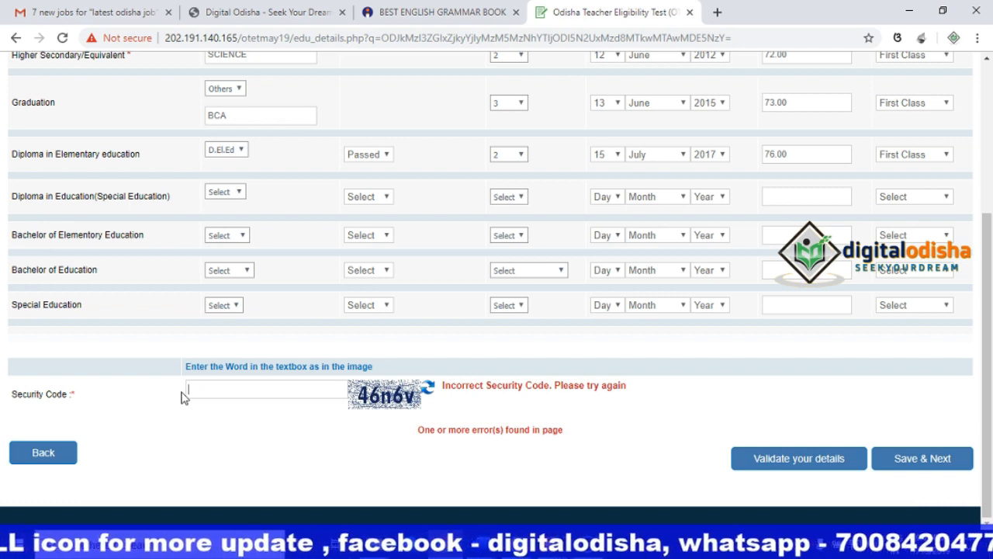
pyautogui.write('46')
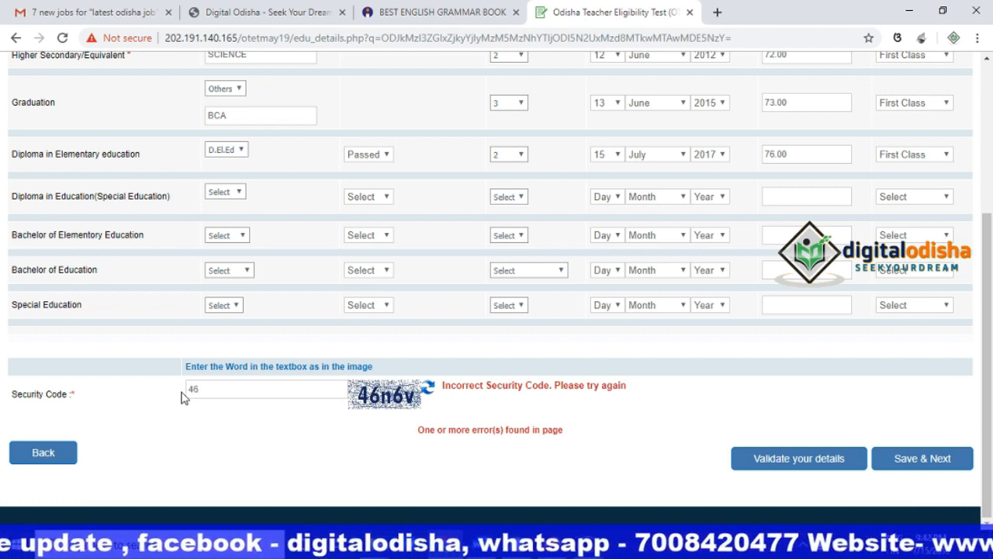
pyautogui.write('n')
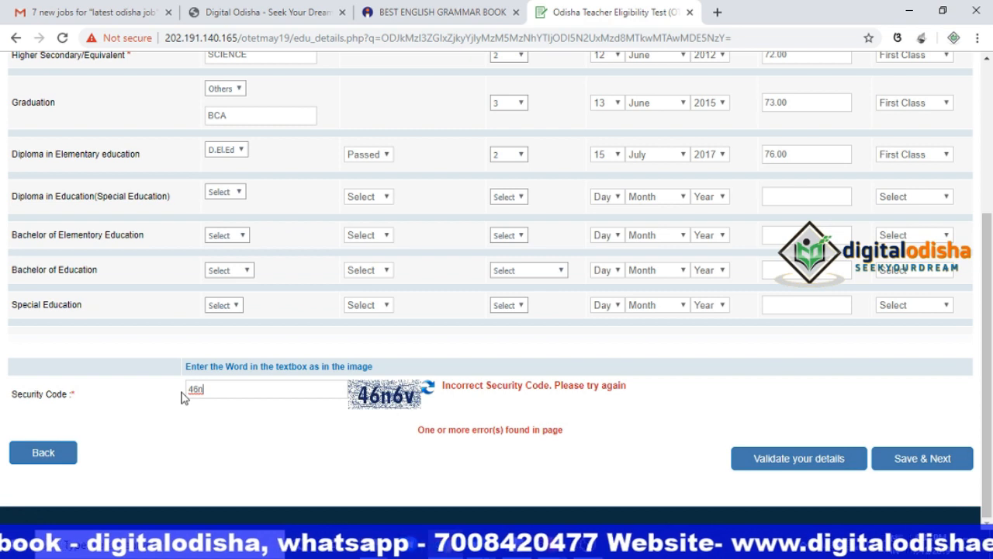
pyautogui.write('6v')
pyautogui.click(941, 459)
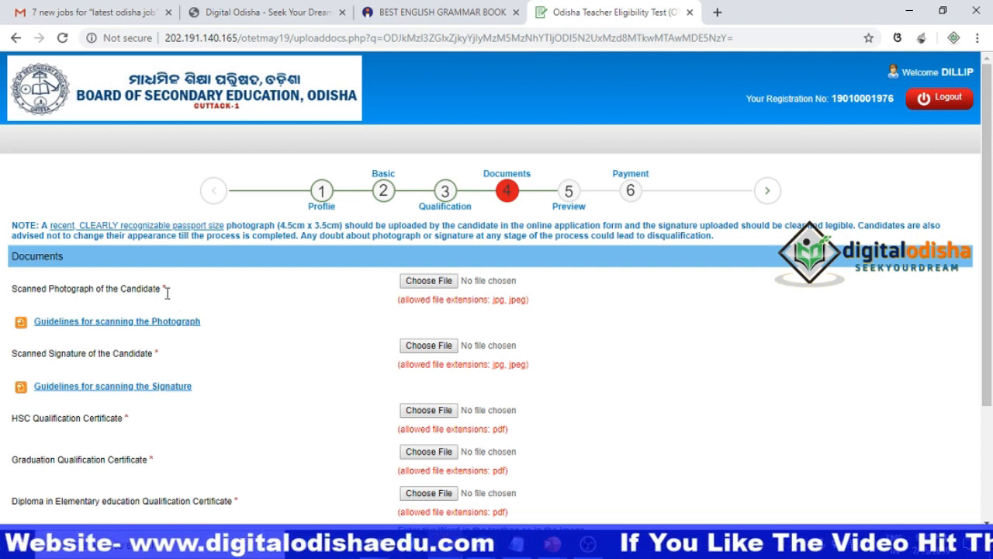
# - Upload dill.jpg as the scanned photograph of the candidate and accept its preview
pyautogui.click(429, 285)
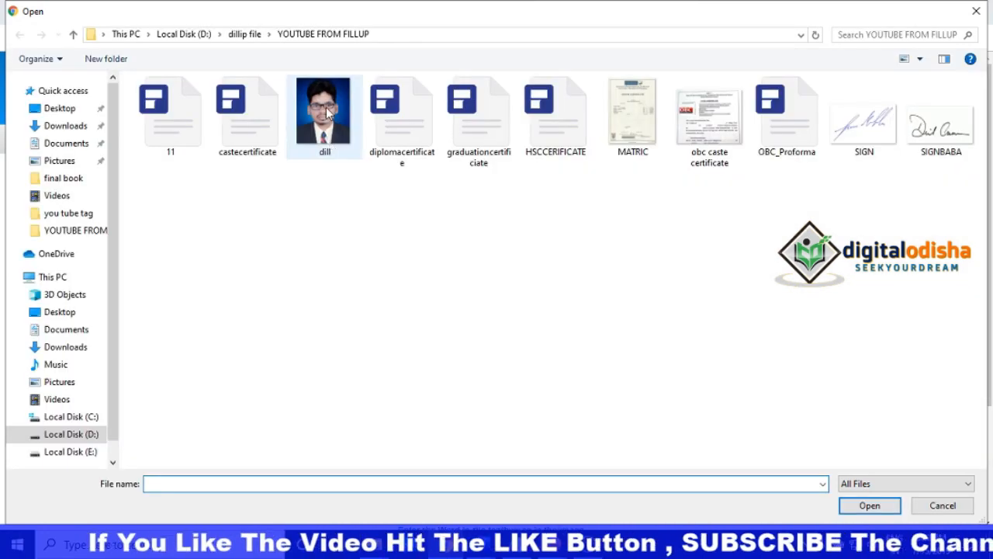
pyautogui.click(325, 117)
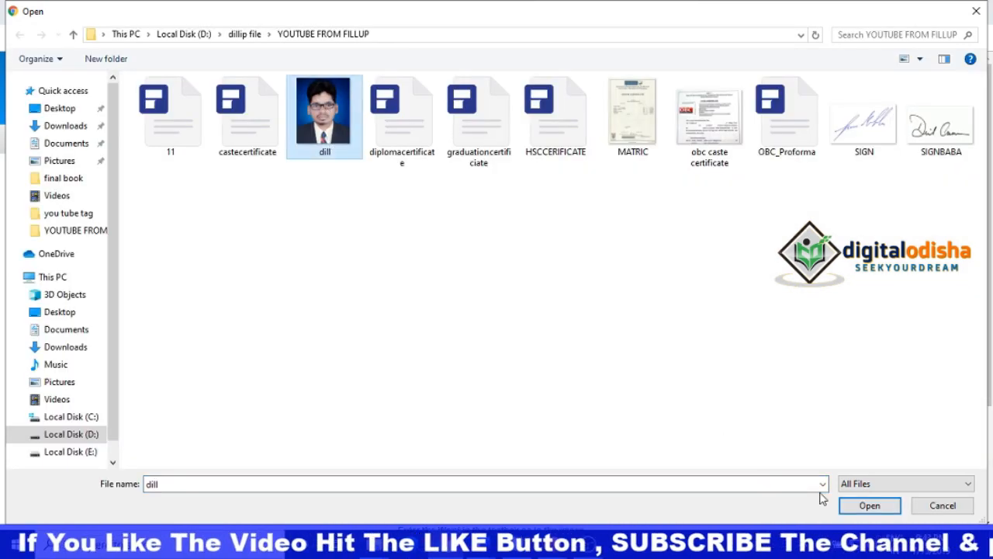
pyautogui.click(868, 504)
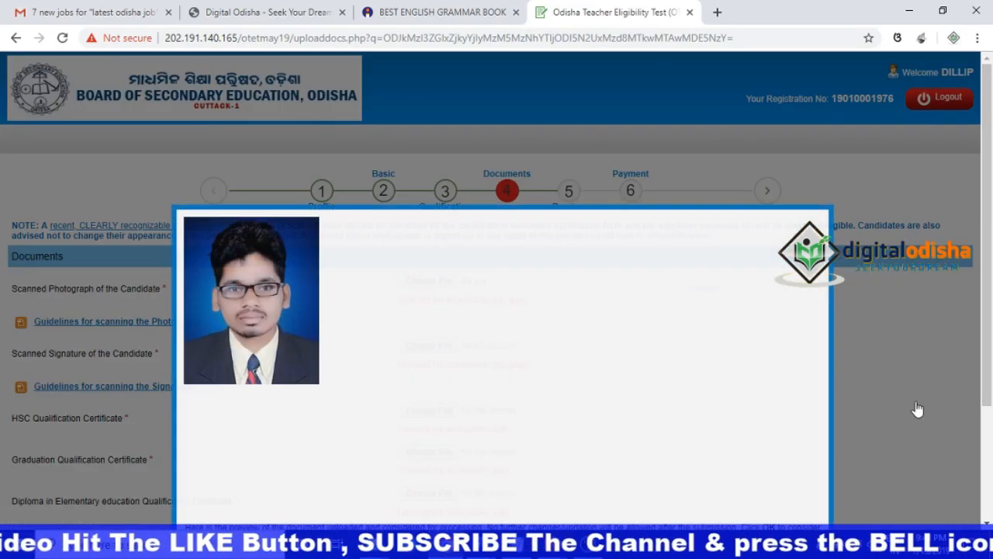
pyautogui.moveTo(990, 322); pyautogui.dragTo(991, 336)
pyautogui.scroll(-2, 471, 395)
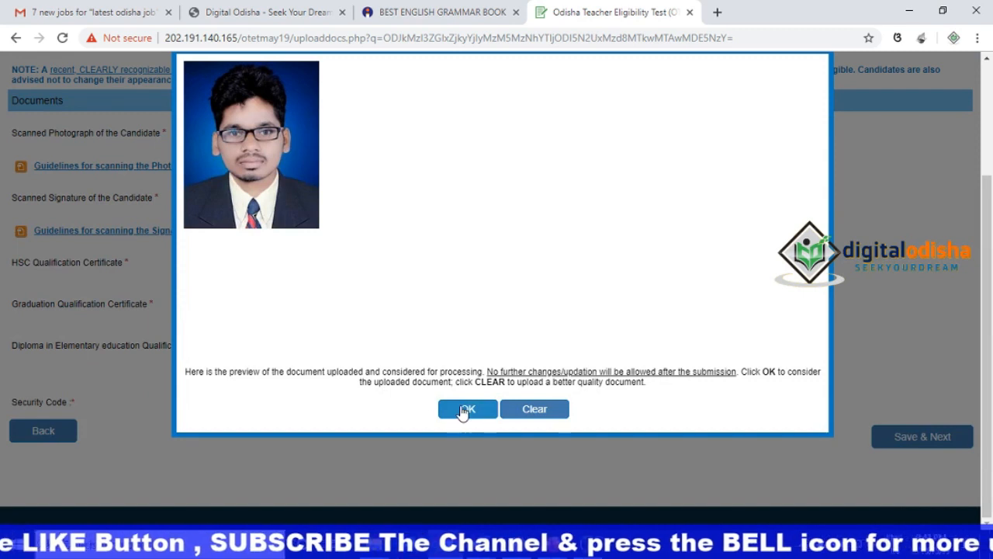
pyautogui.click(463, 409)
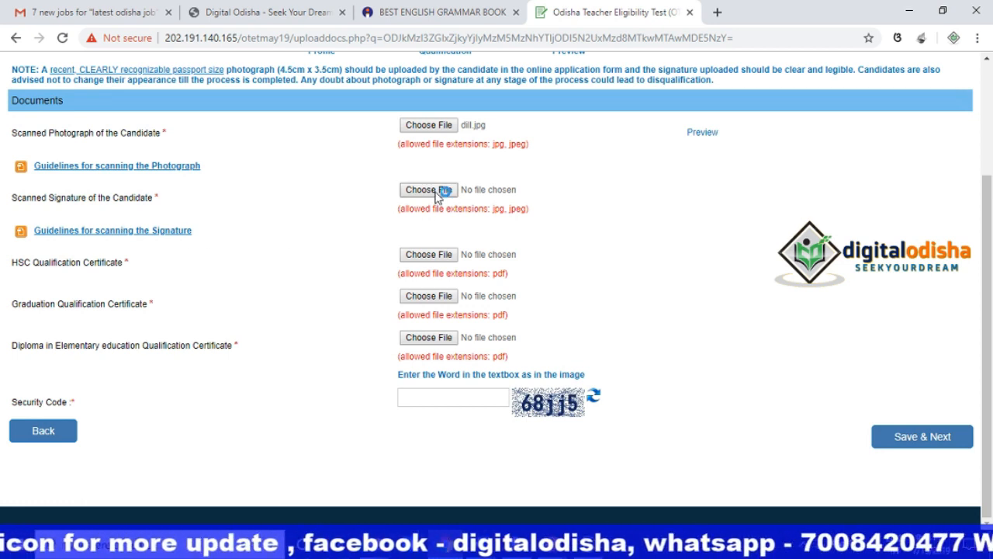
# - Upload SIGNBABA.jpg as the scanned signature of the candidate and accept its preview
pyautogui.click(437, 194)
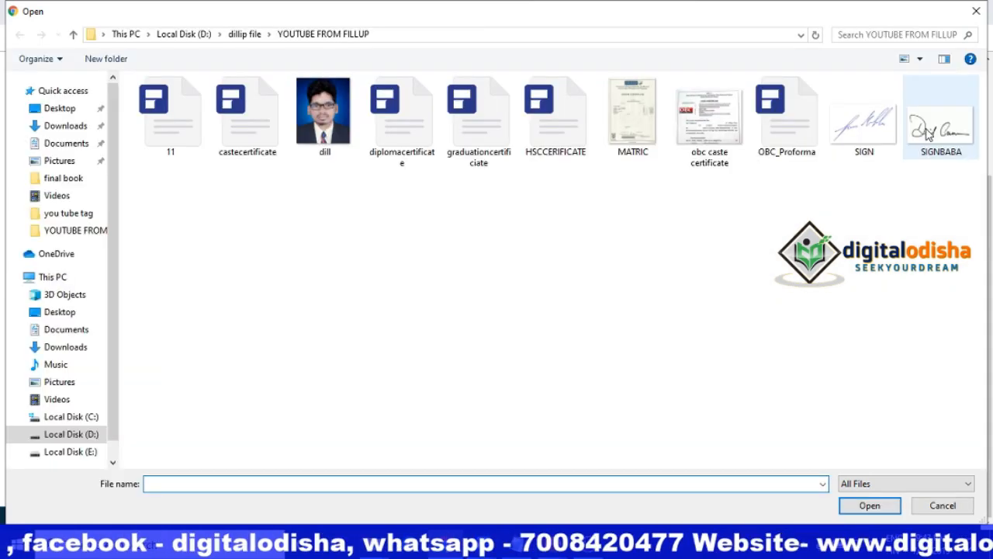
pyautogui.click(939, 108)
pyautogui.click(869, 505)
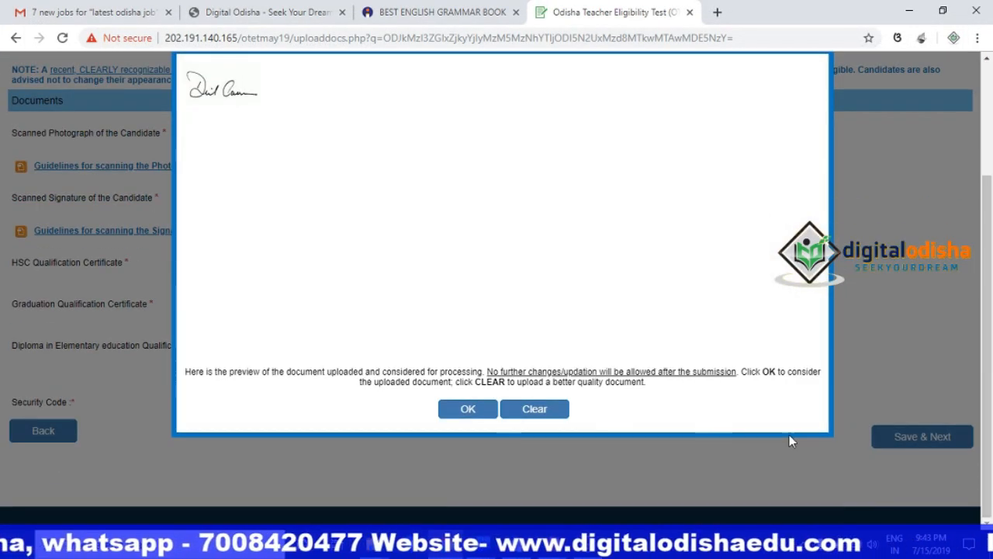
pyautogui.click(465, 409)
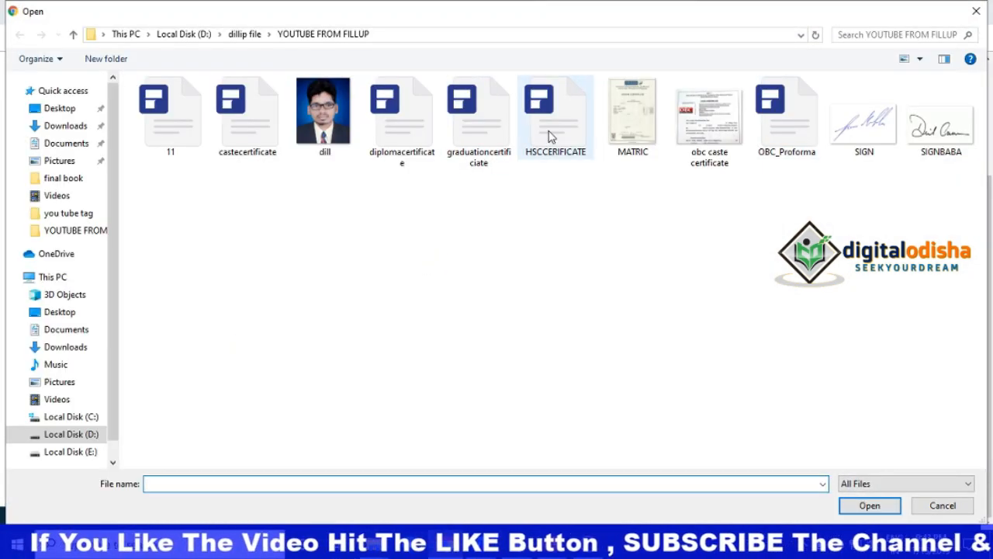
# - Upload HSCCERIFICATE.pdf as the HSC qualification certificate, check the pages in the preview and accept it
pyautogui.click(549, 134)
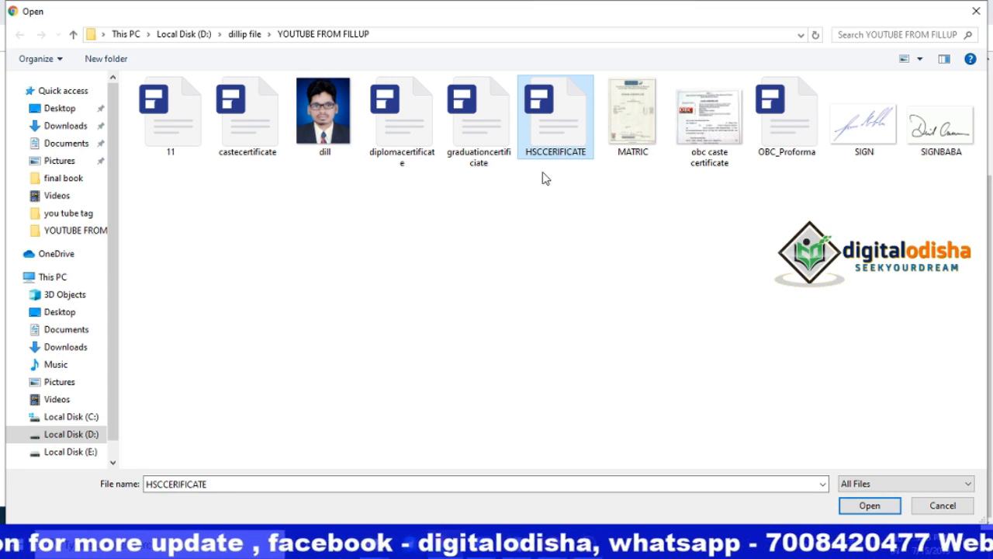
pyautogui.click(870, 508)
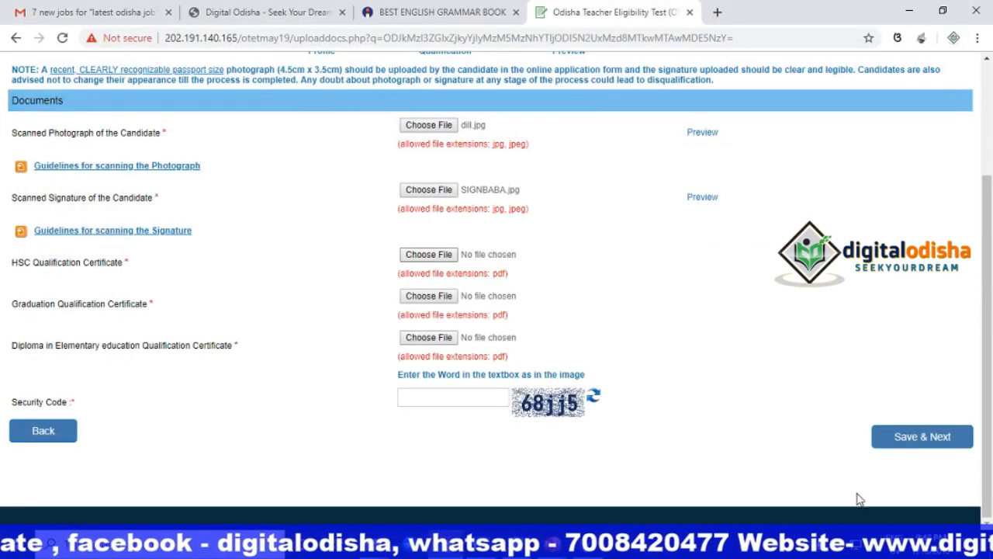
pyautogui.scroll(-2, 975, 351)
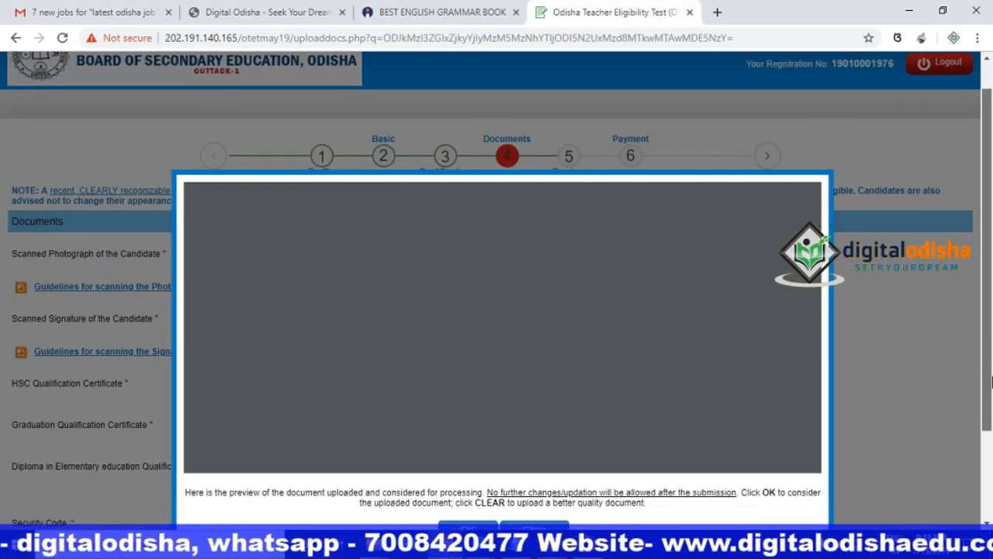
pyautogui.scroll(-5, 817, 184)
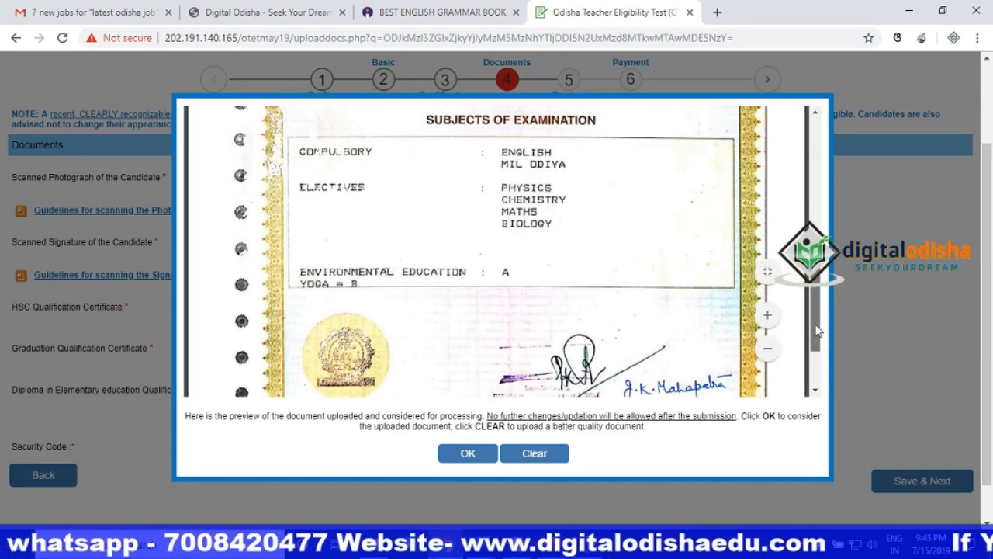
pyautogui.click(472, 453)
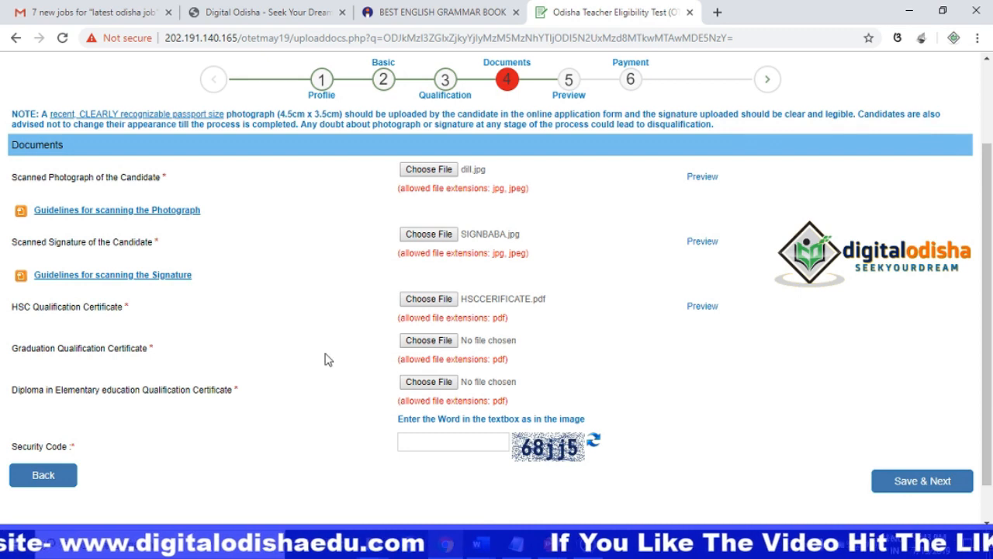
# - Upload graduationcertificiate.pdf as the Graduation qualification certificate, check its pages in the preview and accept it
pyautogui.click(430, 345)
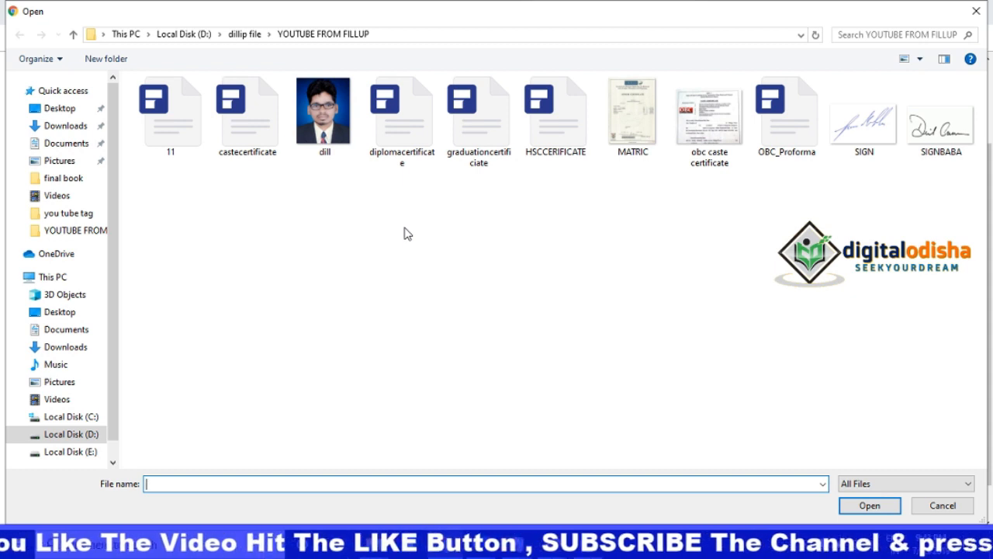
pyautogui.click(475, 159)
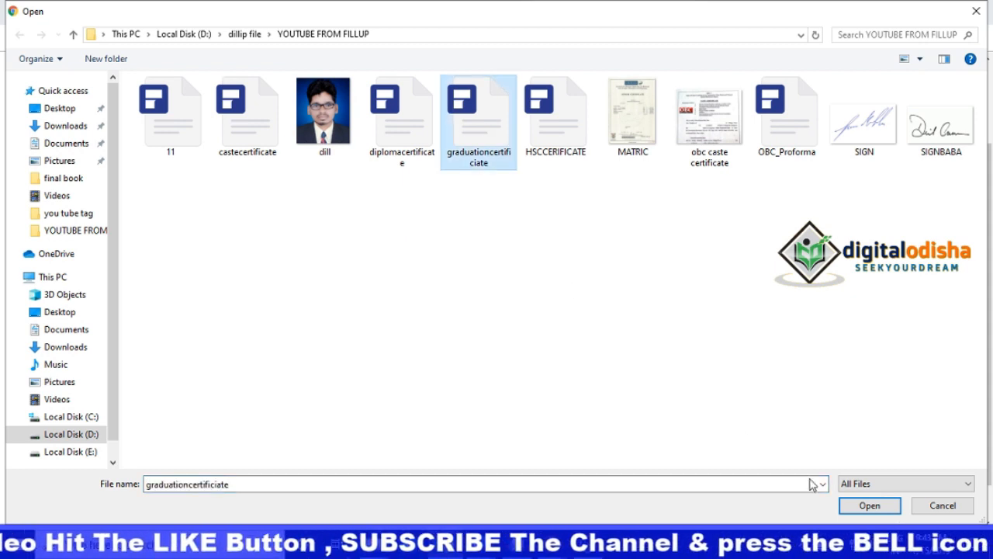
pyautogui.click(870, 505)
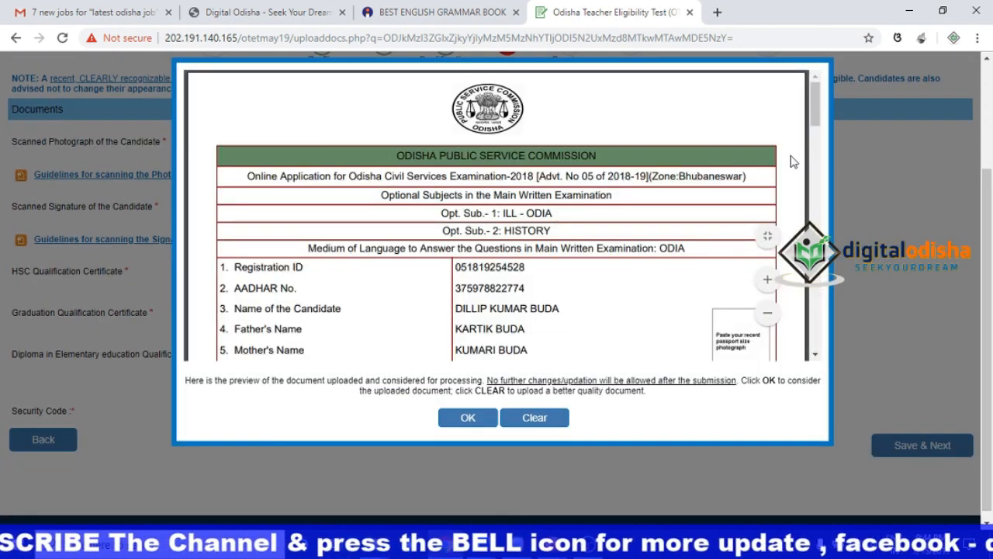
pyautogui.scroll(-4, 605, 277)
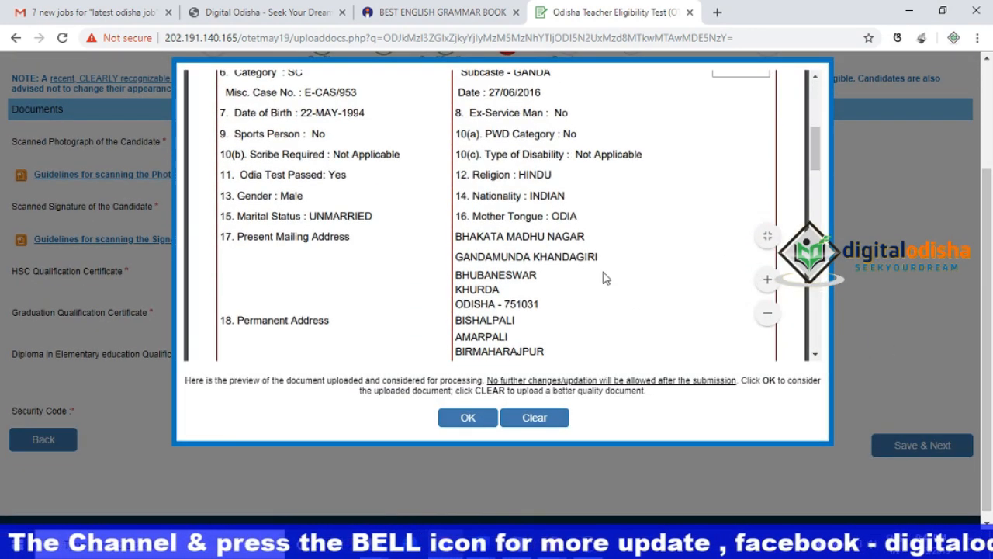
pyautogui.click(487, 421)
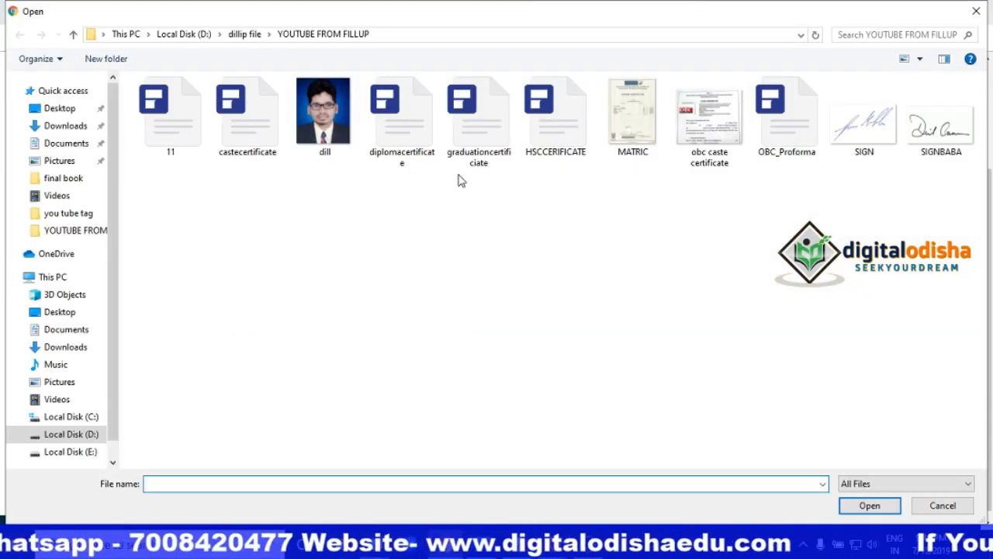
# - Upload diplomacertificate.pdf as the Diploma in Elementary education qualification certificate, check it in the preview and accept it
pyautogui.click(416, 132)
pyautogui.click(869, 505)
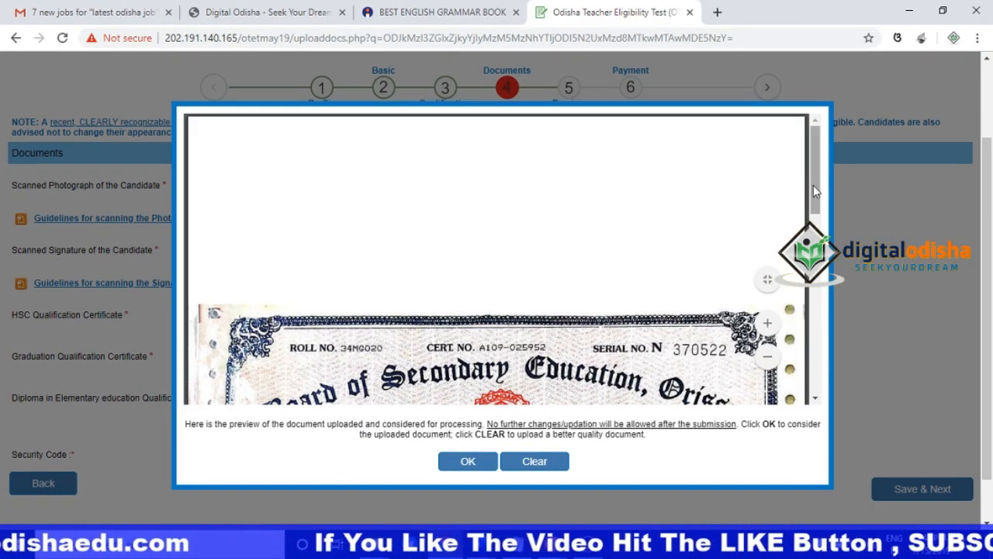
pyautogui.scroll(-5, 814, 185)
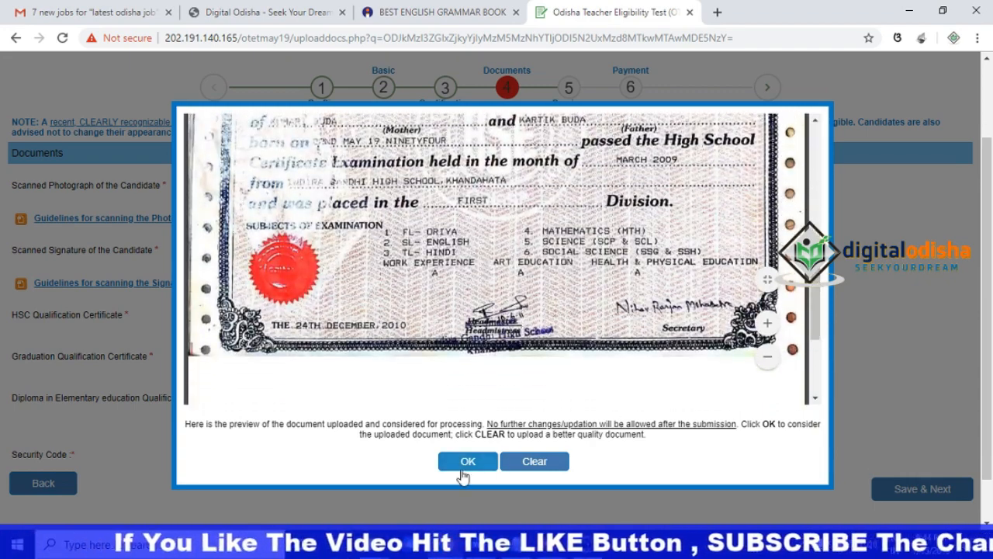
pyautogui.click(466, 462)
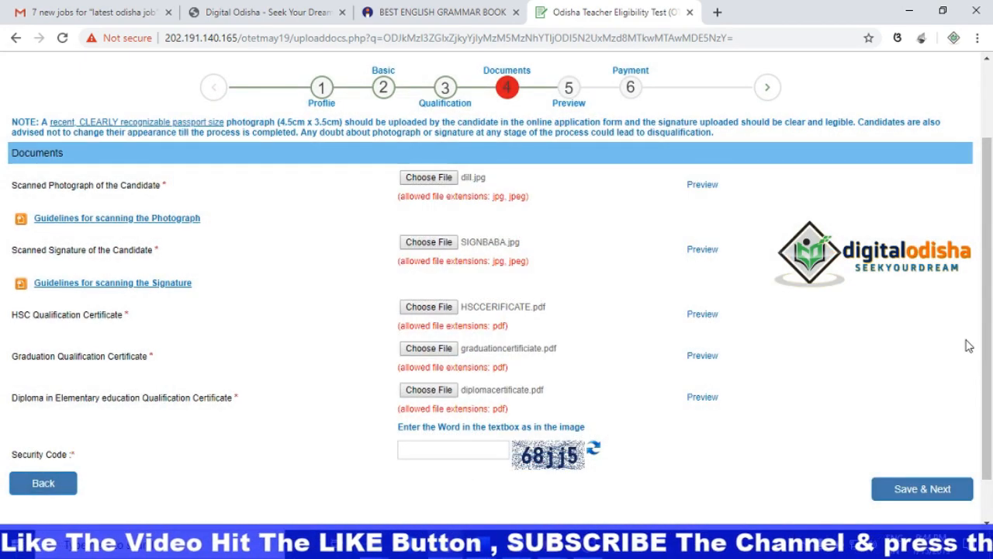
# - Enter the security code from the image, save the documents page and confirm that the uploaded documents are correct
pyautogui.scroll(-1, 968, 345)
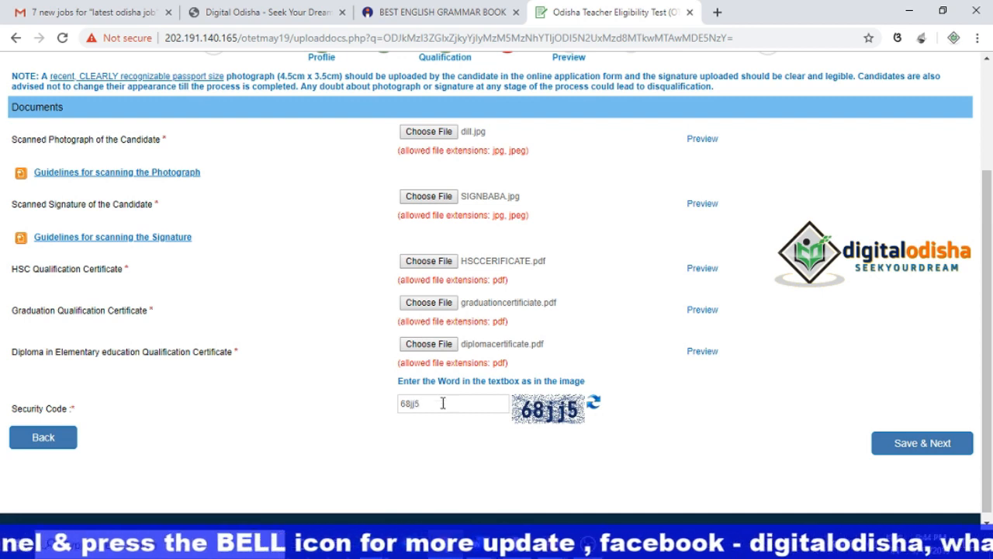
pyautogui.click(928, 443)
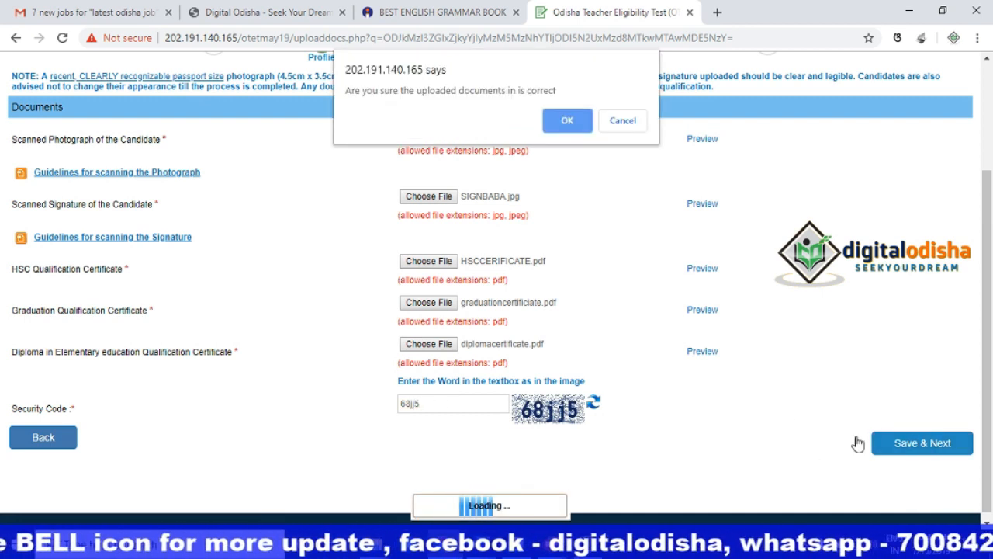
pyautogui.click(565, 122)
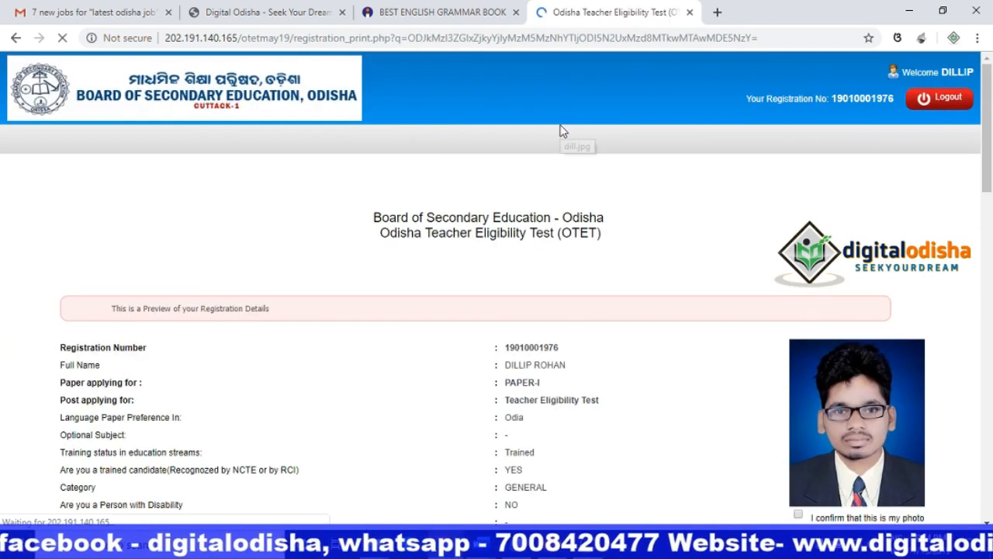
# - Review the registration details in the application preview, from the candidate's photo through to the declaration and signature
pyautogui.scroll(-5, 982, 157)
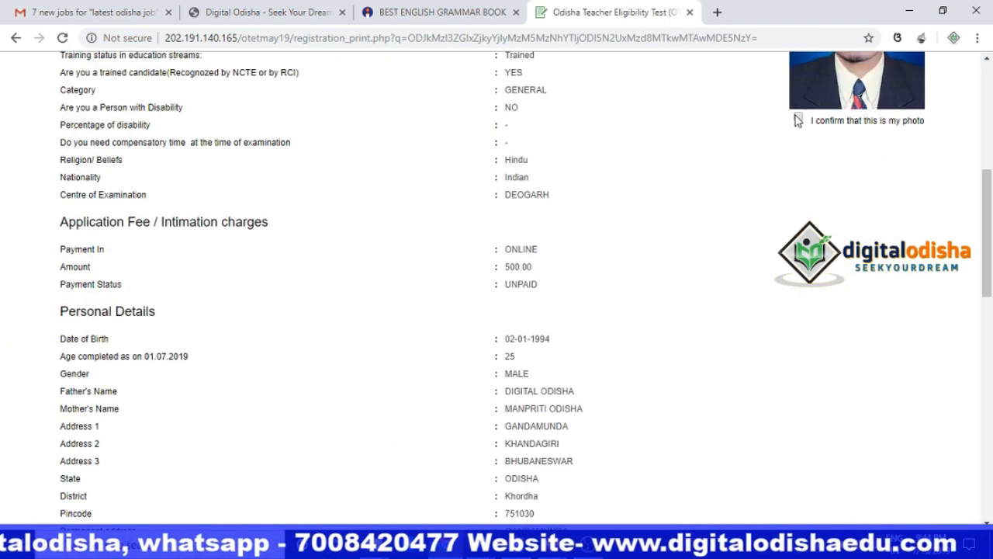
pyautogui.scroll(-15, 937, 183)
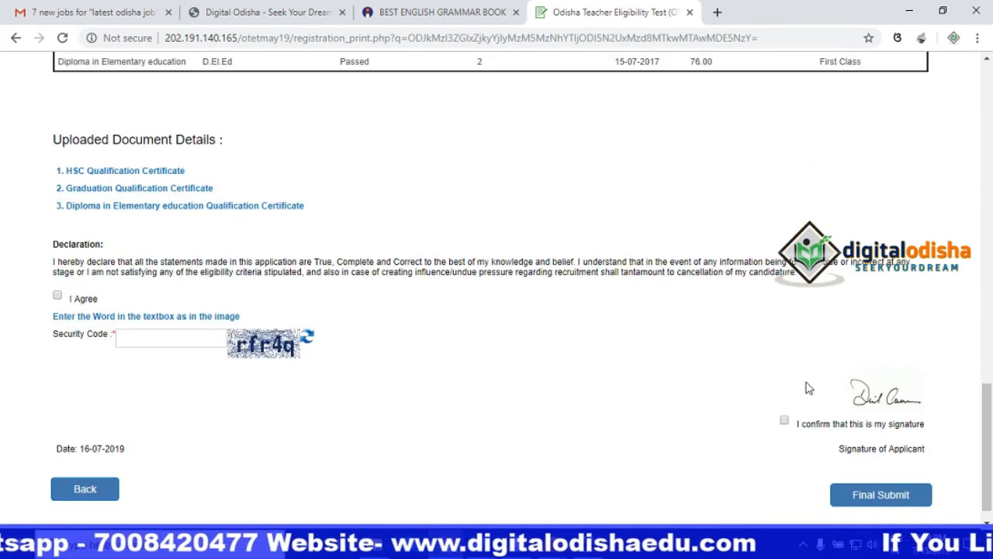